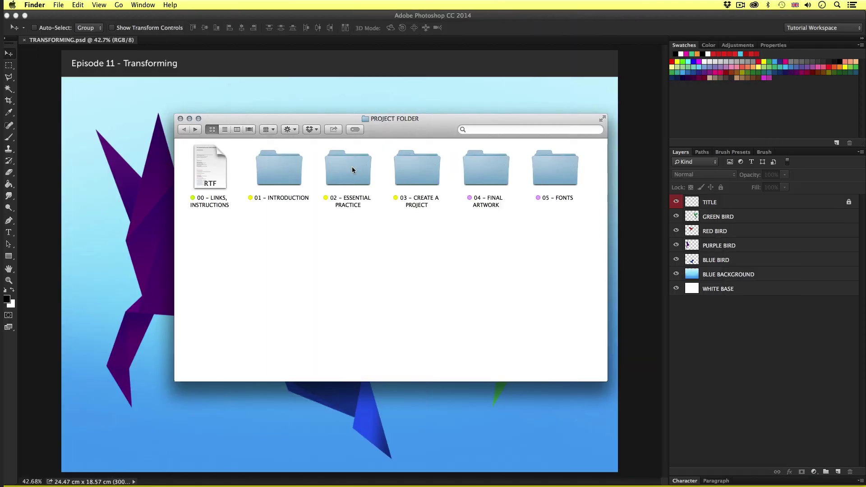
Step: Open TRANSFORMING.psd from 02 – ESSENTIAL PRACTICE > 11 – TRANSFORM in Photoshop
double_click(352, 166)
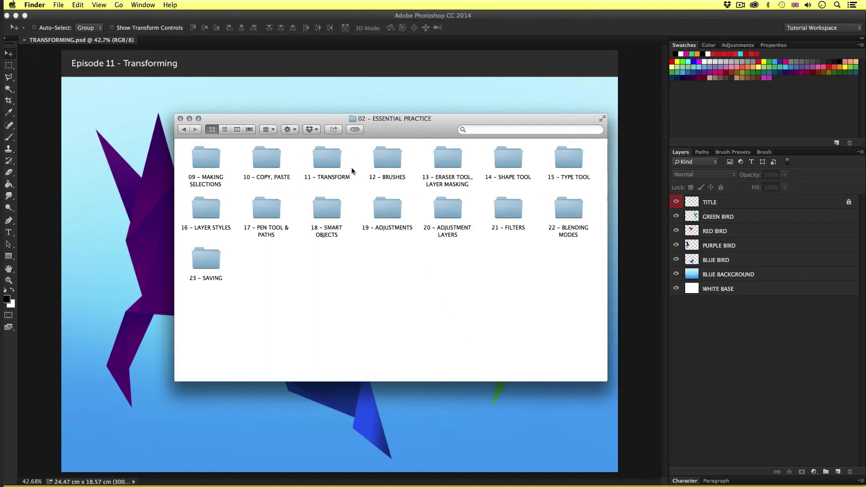
left_click(326, 155)
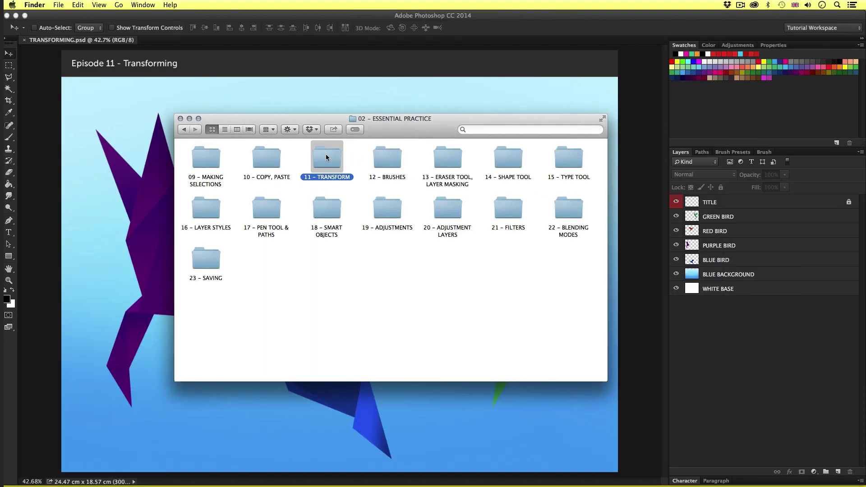
double_click(328, 156)
left_click(205, 159)
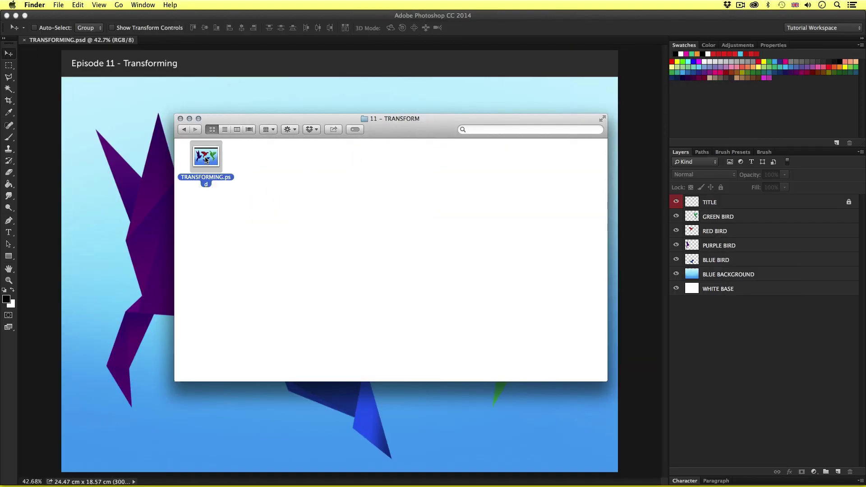
double_click(205, 160)
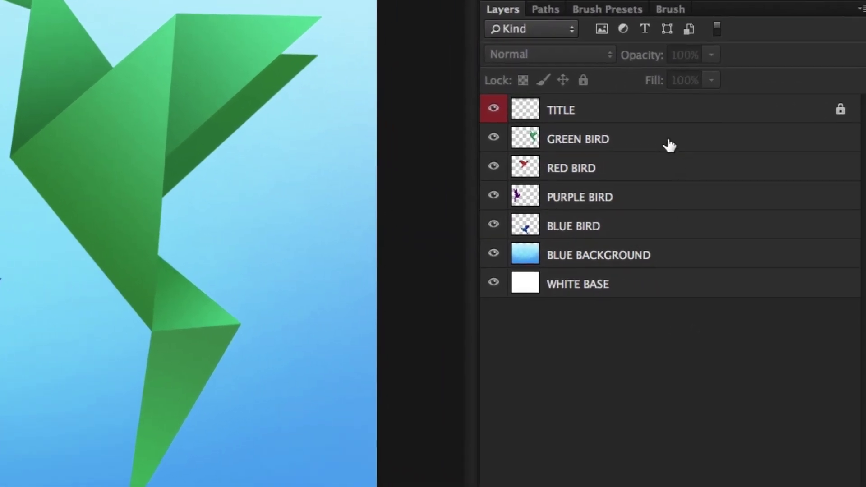
left_click(494, 253)
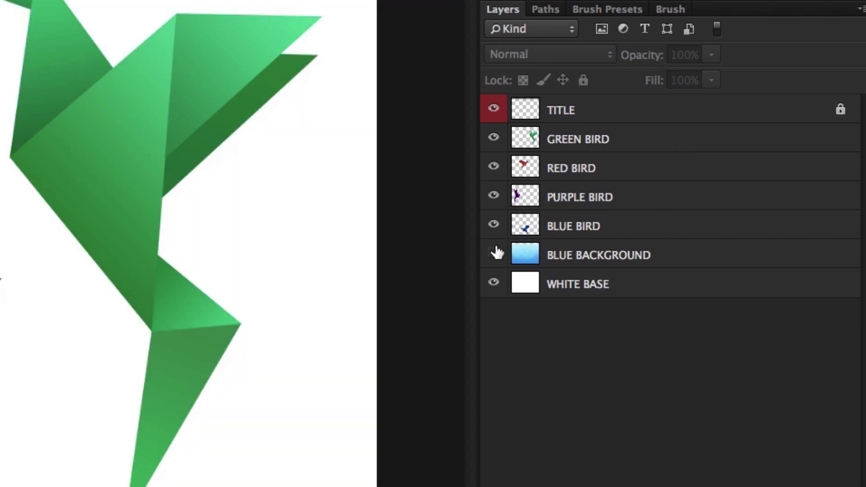
left_click(495, 253)
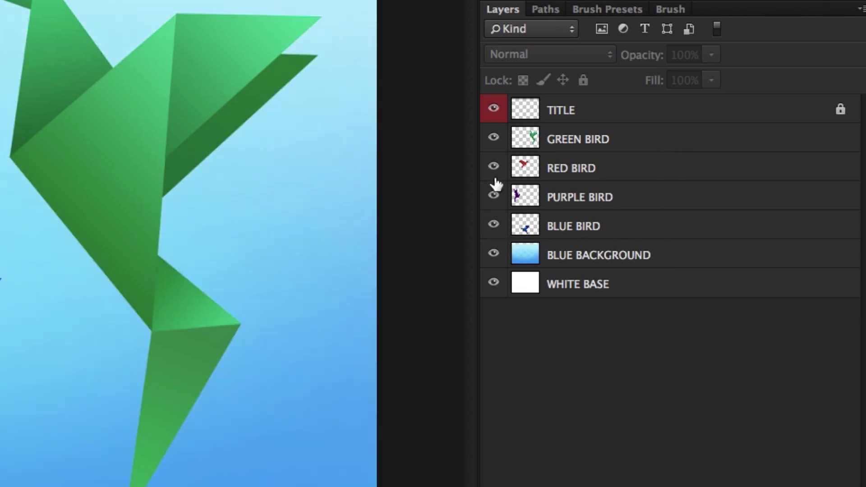
left_click(494, 137)
left_click(493, 138)
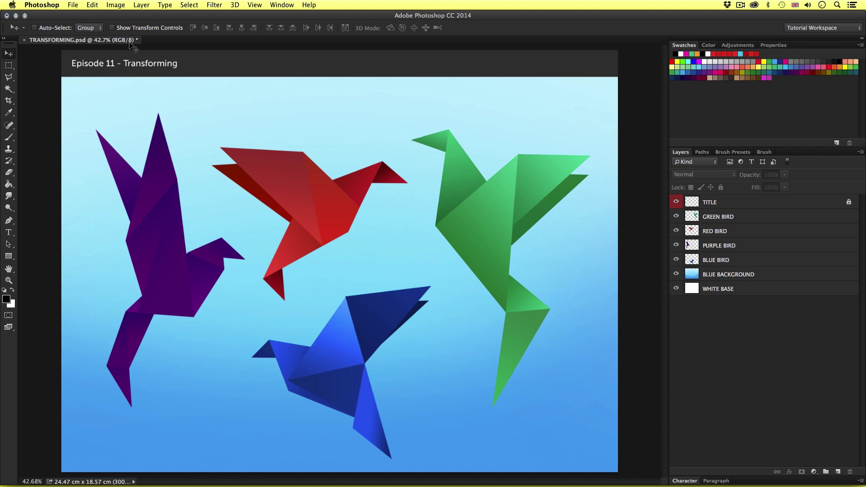
left_click(116, 5)
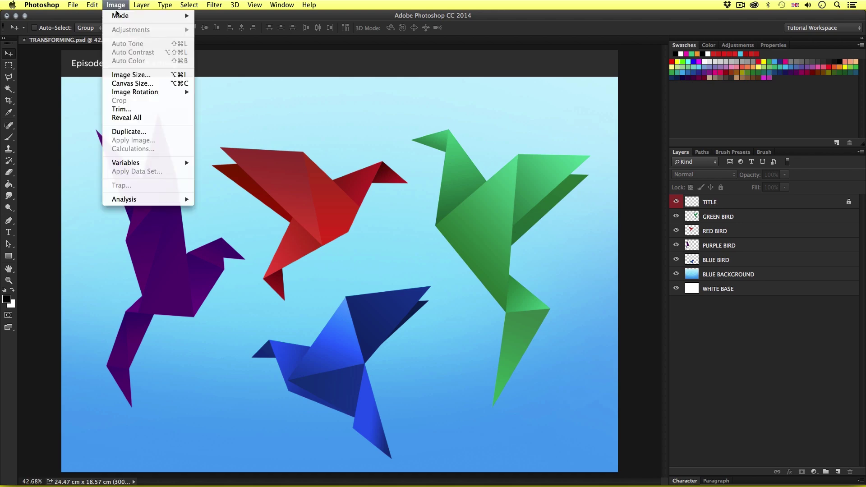
mouse_move(143, 94)
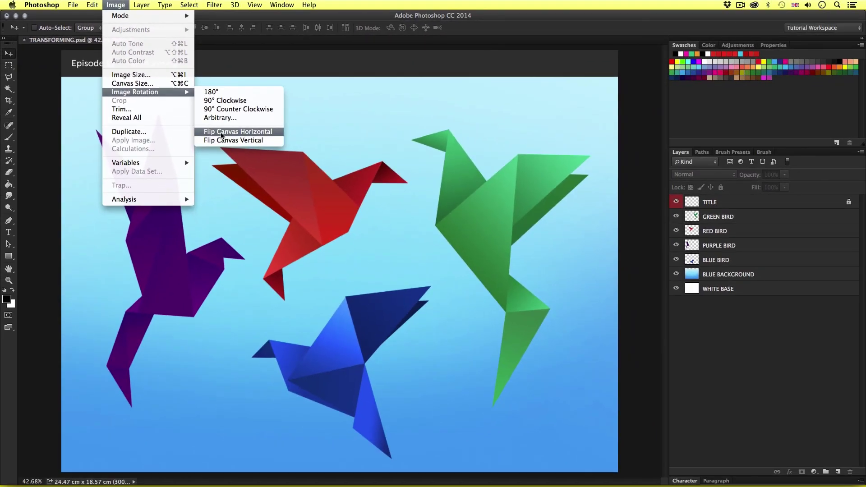
left_click(238, 132)
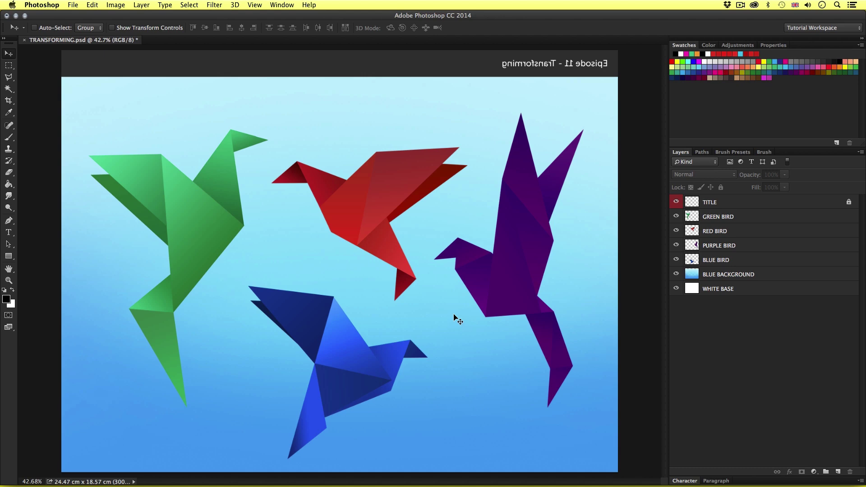
key("super+z")
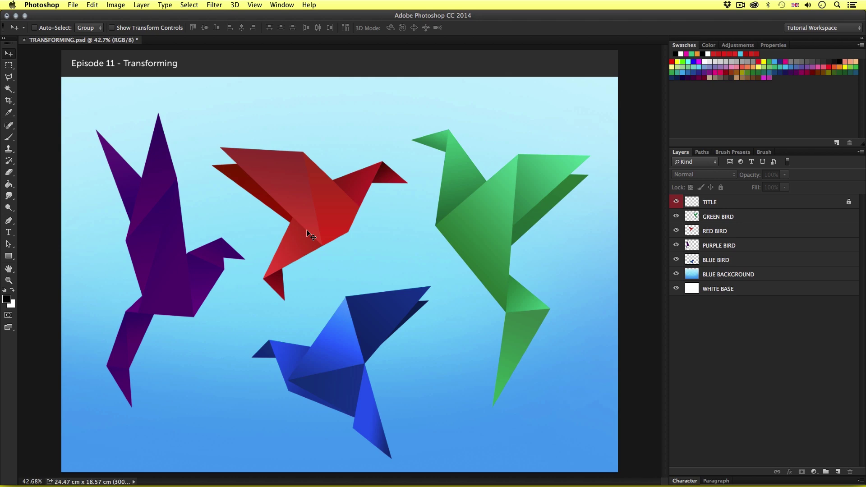
Step: Flip the RED BIRD layer horizontally via Edit > Transform and drag it up-left
left_click(748, 232)
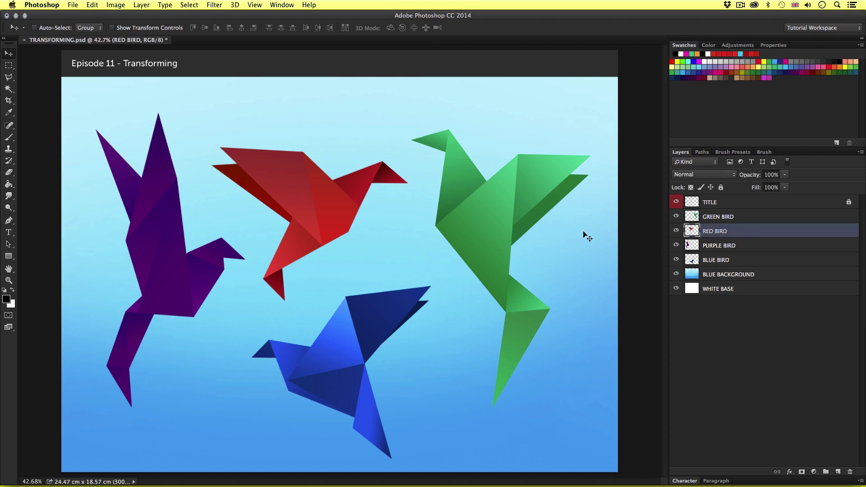
mouse_move(310, 218)
left_mouse_down()
mouse_move(318, 230)
mouse_move(316, 219)
left_mouse_up()
left_click(91, 4)
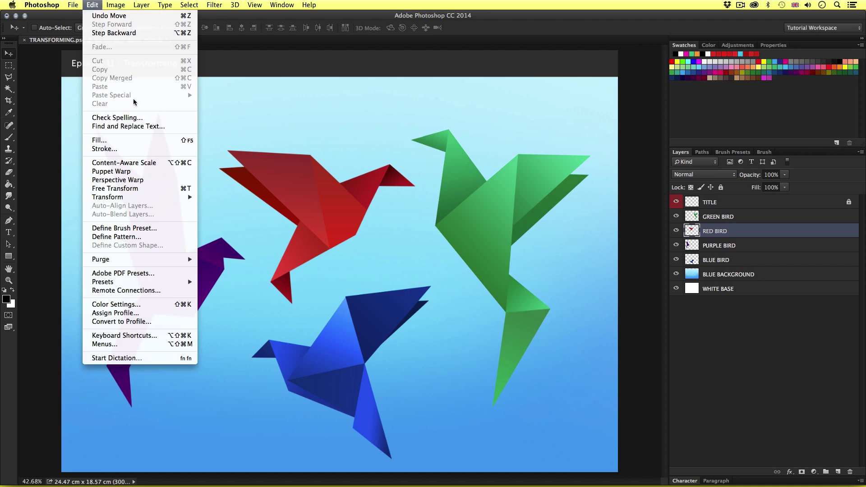
mouse_move(136, 198)
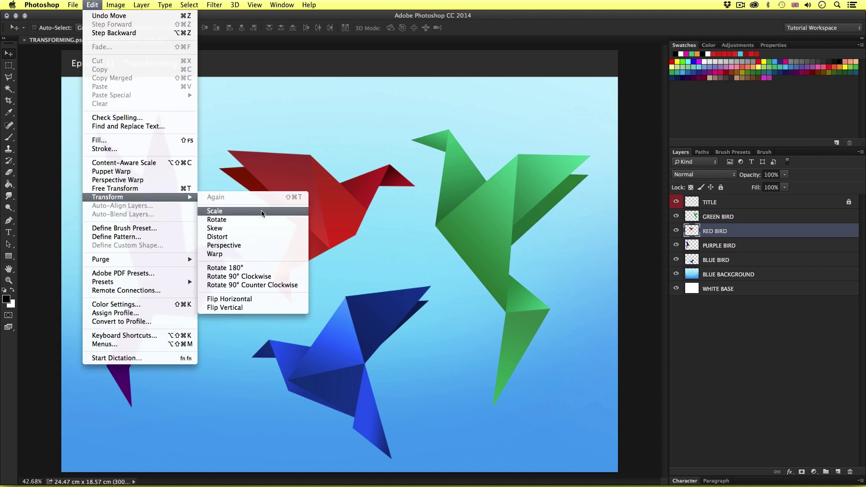
left_click(245, 299)
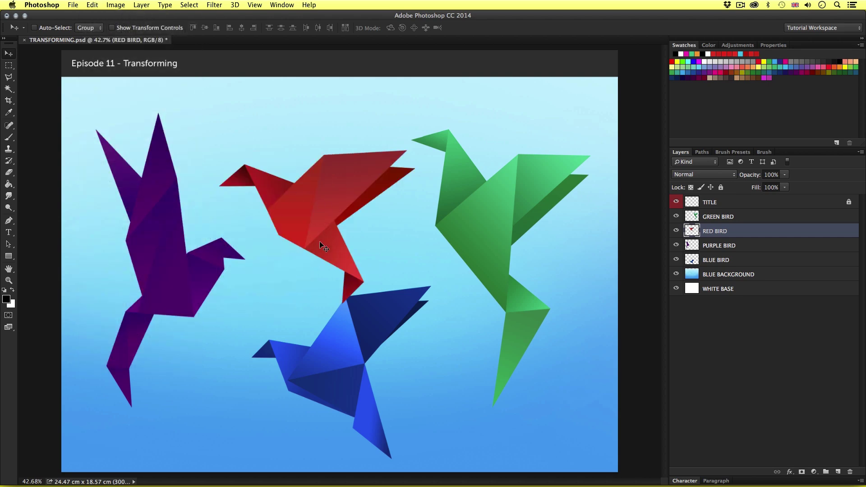
left_click_drag(312, 238, 298, 224)
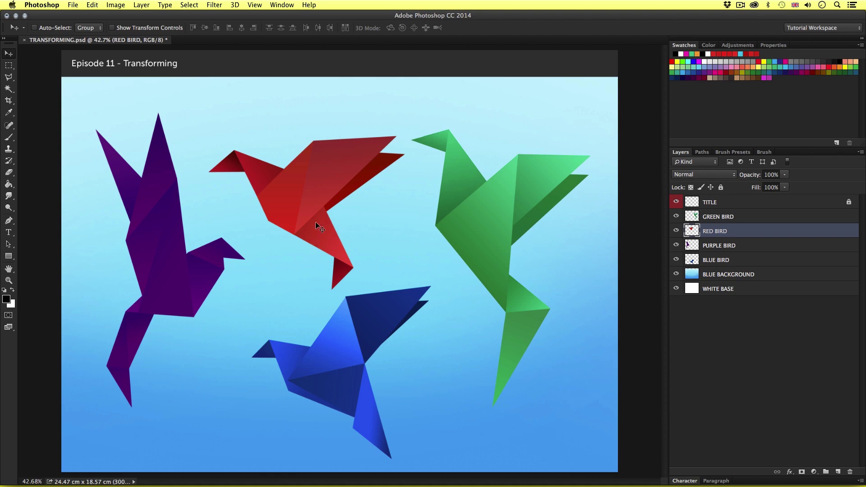
left_click_drag(316, 221, 304, 185)
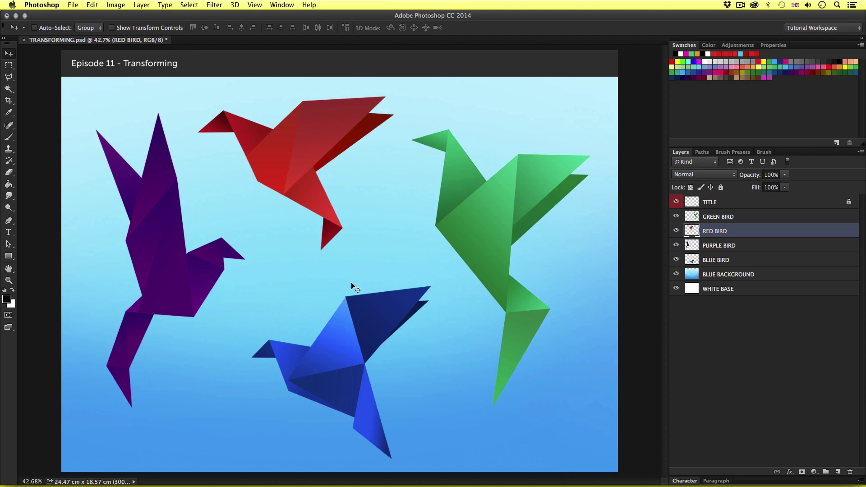
Step: Zoom in on the blue bird, then return to the Move tool
key("z")
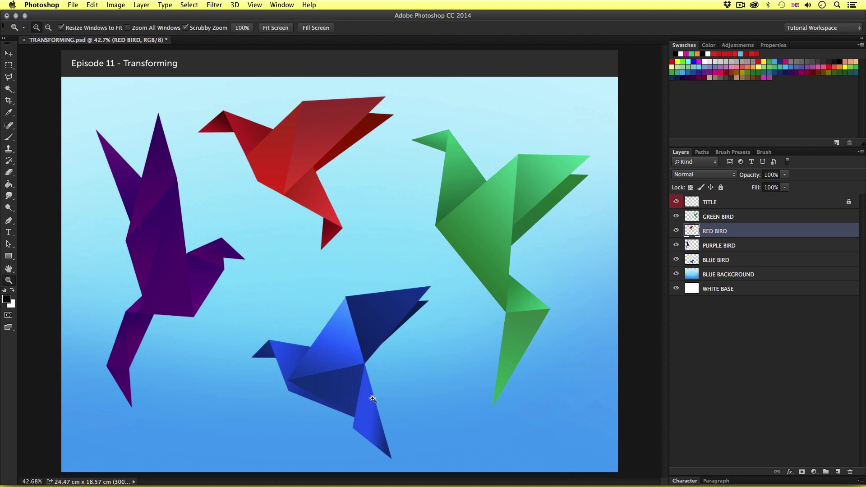
left_click_drag(372, 400, 393, 318)
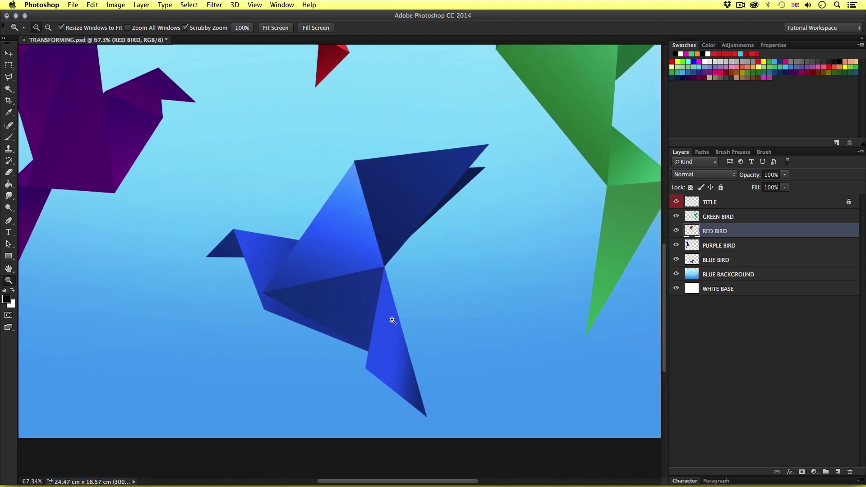
key("v")
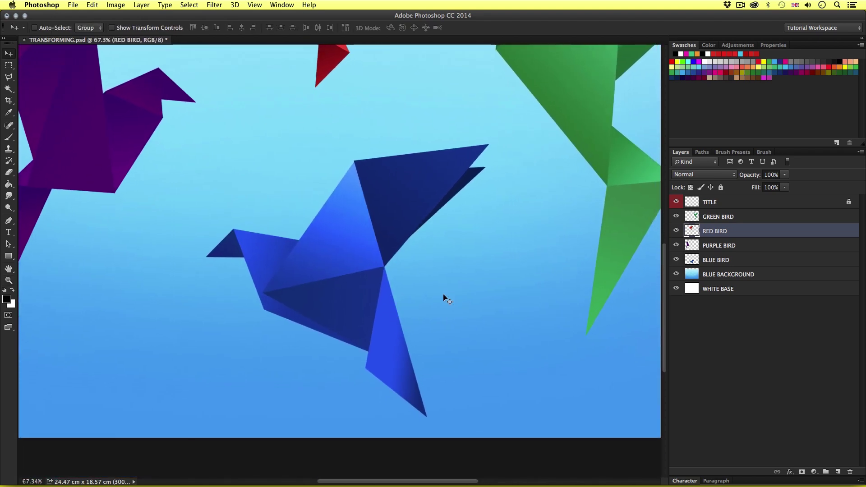
Step: Select the BLUE BIRD layer and put it under Free Transform, leaving it unchanged
left_click(752, 259)
left_click(677, 260)
left_click(676, 260)
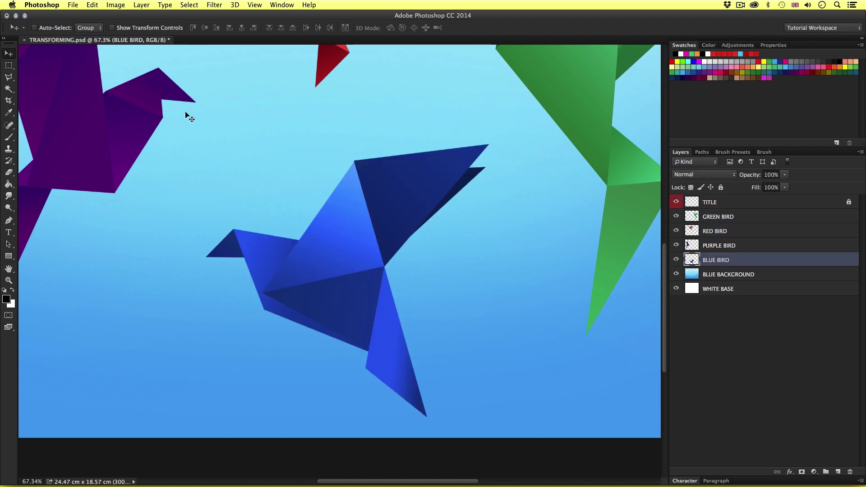
left_click(93, 5)
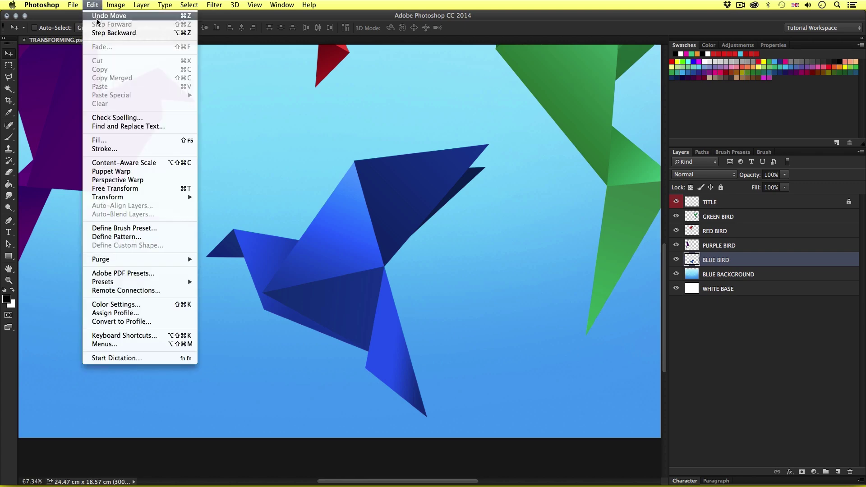
left_click(138, 191)
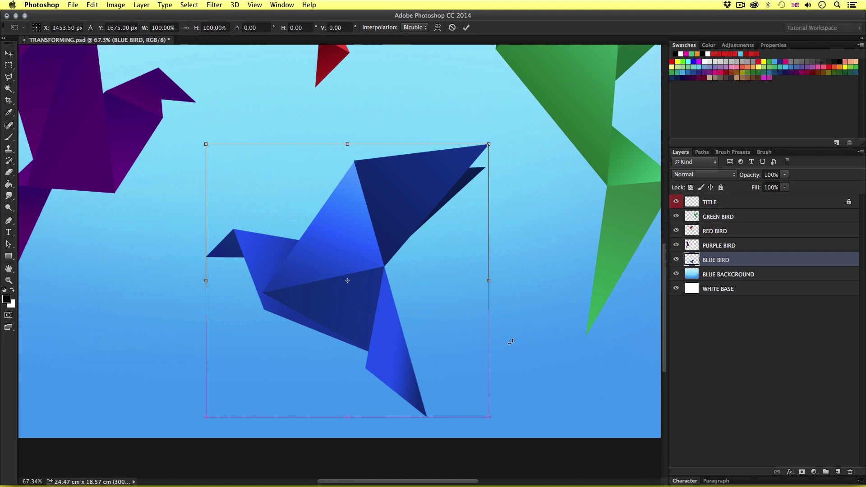
key("Return")
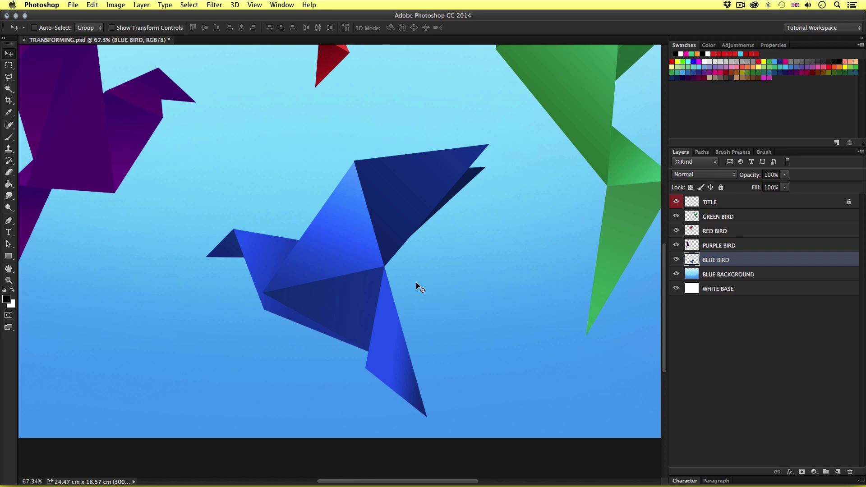
key("super+t")
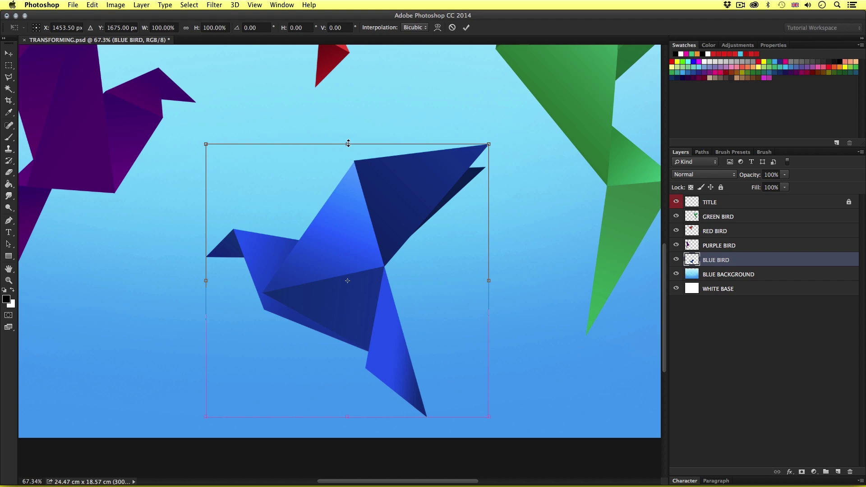
Step: Resize the blue bird non-proportionally to 94.21% width and 90.78% height
left_click_drag(347, 144, 347, 193)
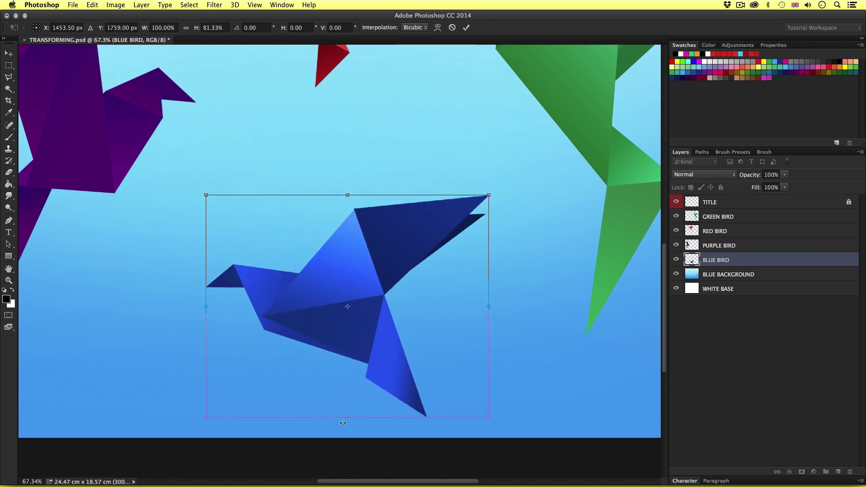
mouse_move(347, 416)
left_mouse_down()
mouse_move(348, 336)
mouse_move(348, 437)
mouse_move(347, 346)
mouse_move(347, 404)
left_mouse_up()
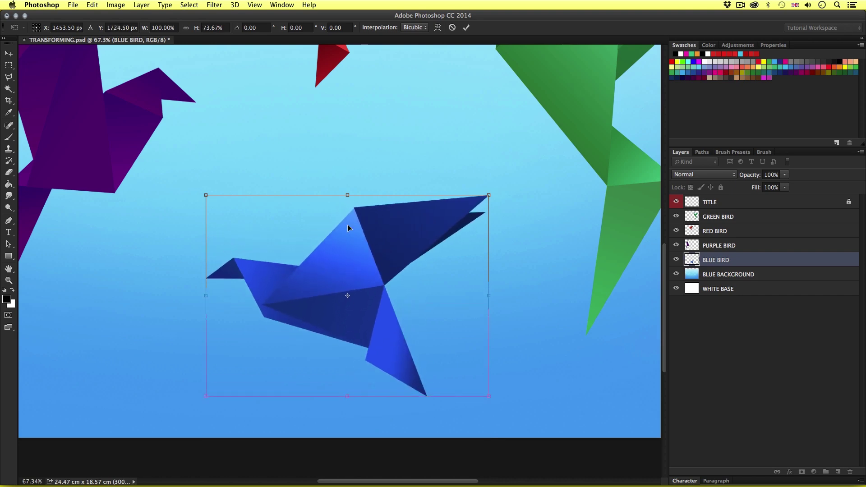
left_click_drag(348, 195, 348, 132)
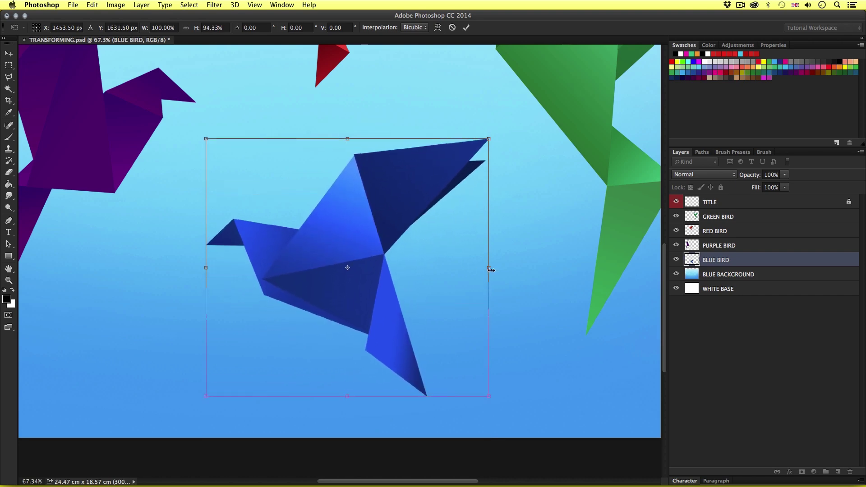
left_click_drag(490, 269, 431, 269)
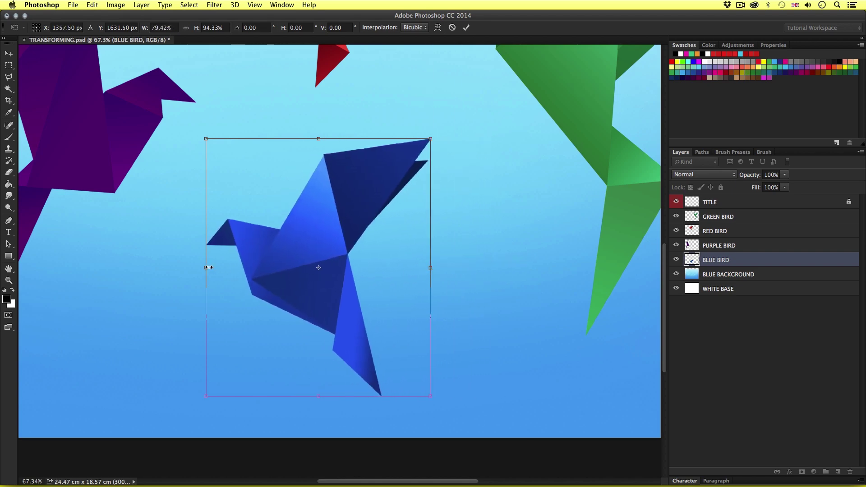
mouse_move(206, 267)
left_mouse_down()
mouse_move(255, 268)
mouse_move(121, 269)
mouse_move(265, 268)
mouse_move(202, 268)
left_mouse_up()
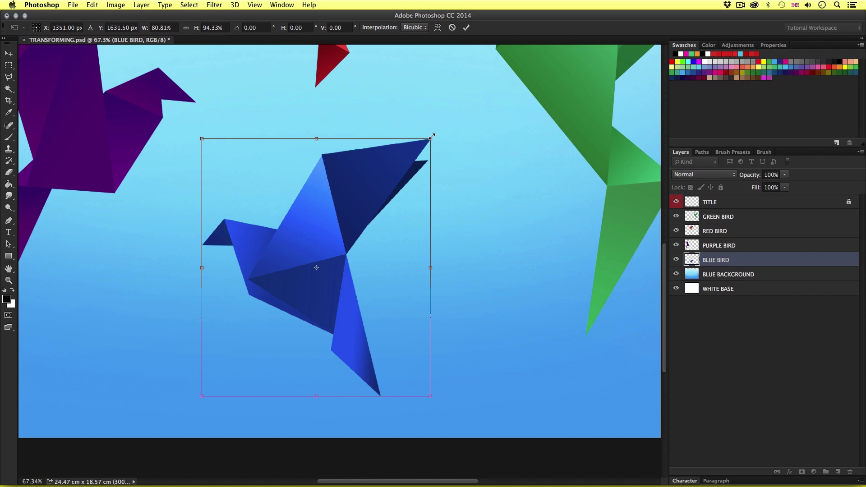
left_click_drag(431, 139, 469, 148)
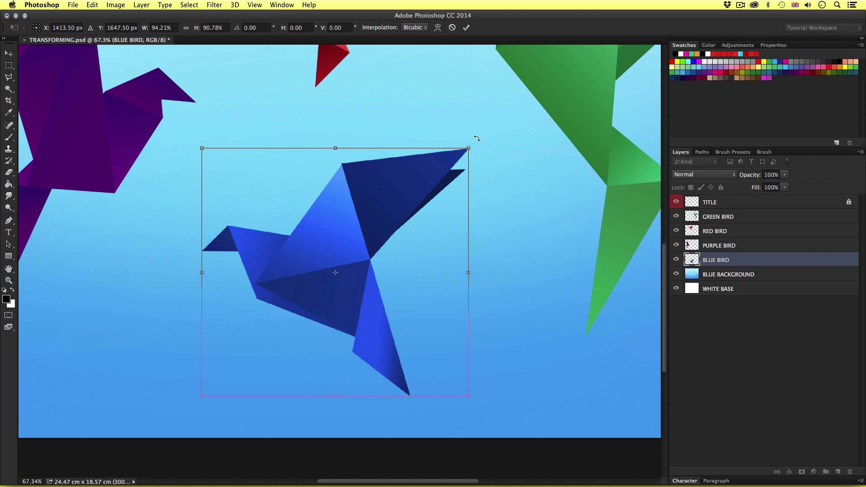
Step: Rotate the blue bird to about 33°, narrow it to about 71% width, and commit
left_click_drag(474, 138, 486, 190)
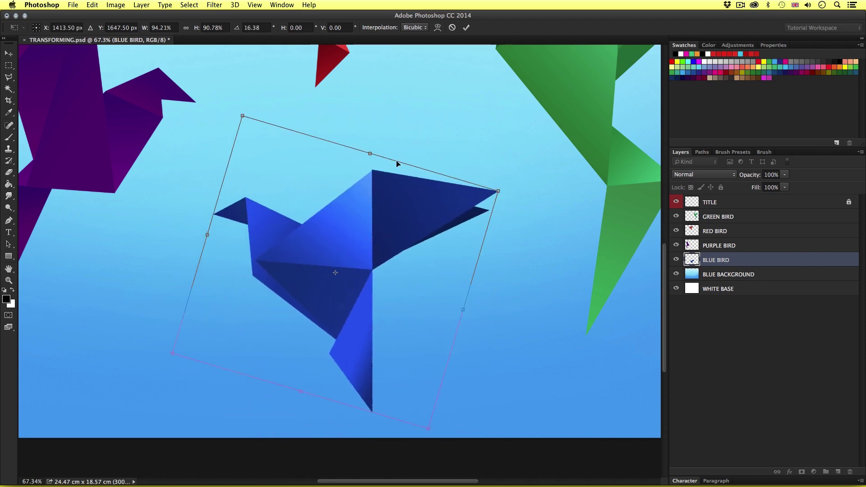
left_click_drag(370, 152, 392, 123)
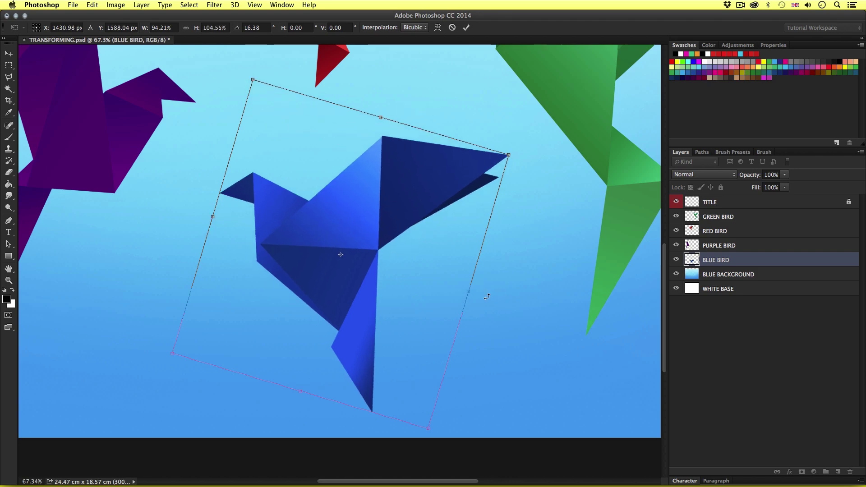
left_click_drag(468, 292, 460, 289)
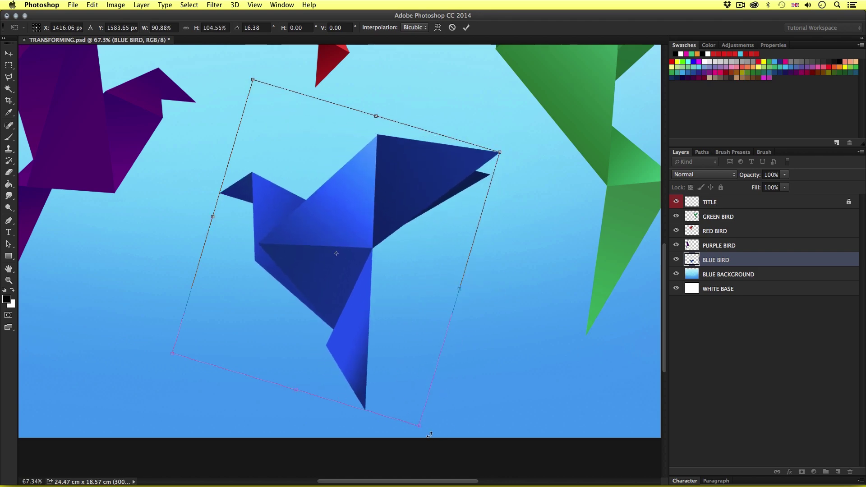
left_click_drag(430, 435, 418, 404)
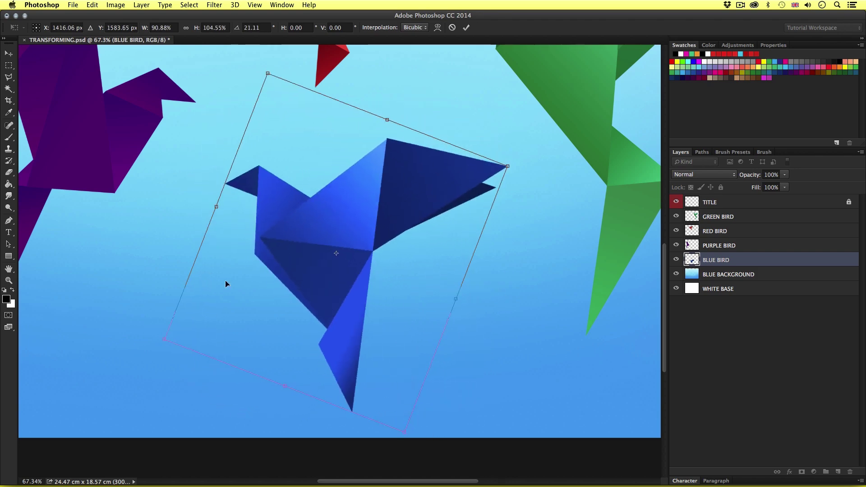
left_click_drag(216, 207, 267, 235)
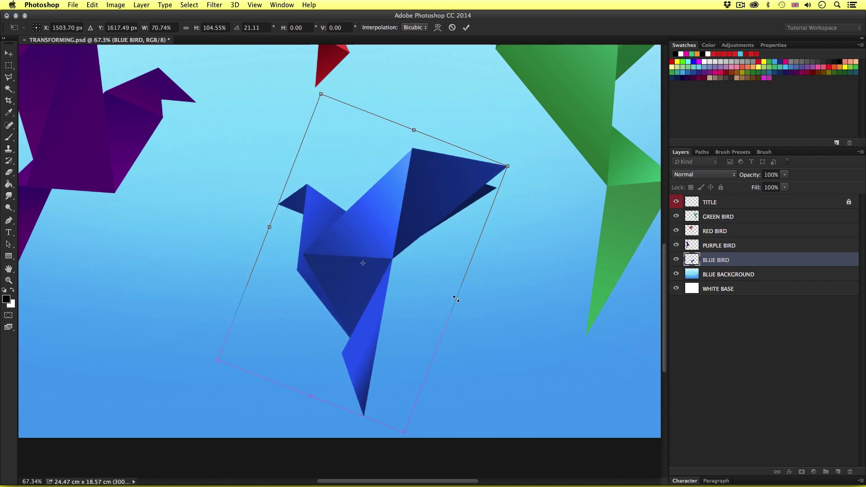
left_click_drag(455, 299, 456, 299)
left_click_drag(523, 168, 531, 199)
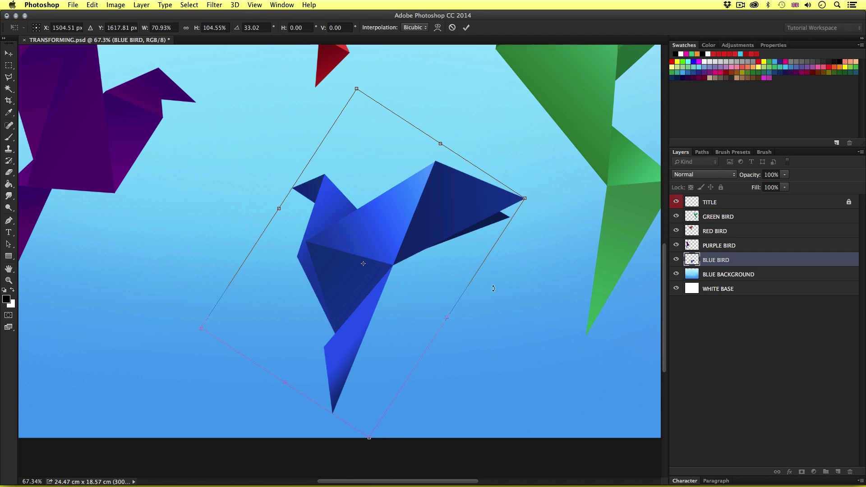
key("Return")
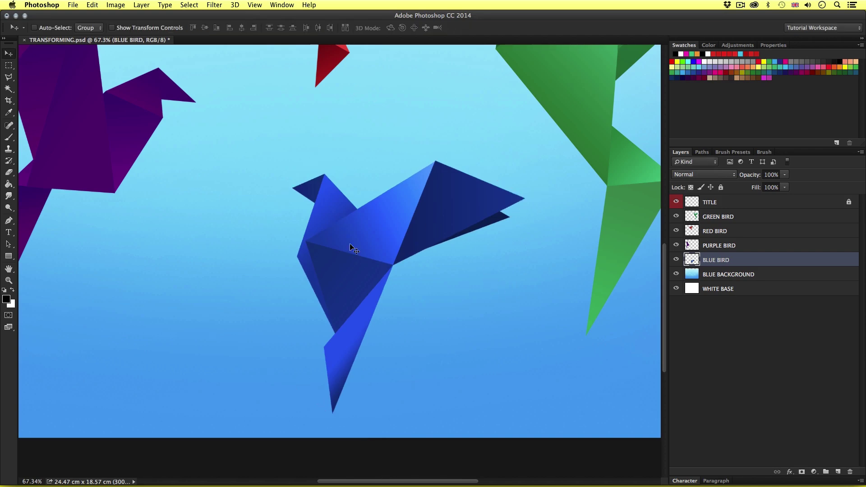
Step: Move the blue bird, undo the move and transform, then reselect BLUE BIRD from the canvas
left_click_drag(402, 278, 388, 256)
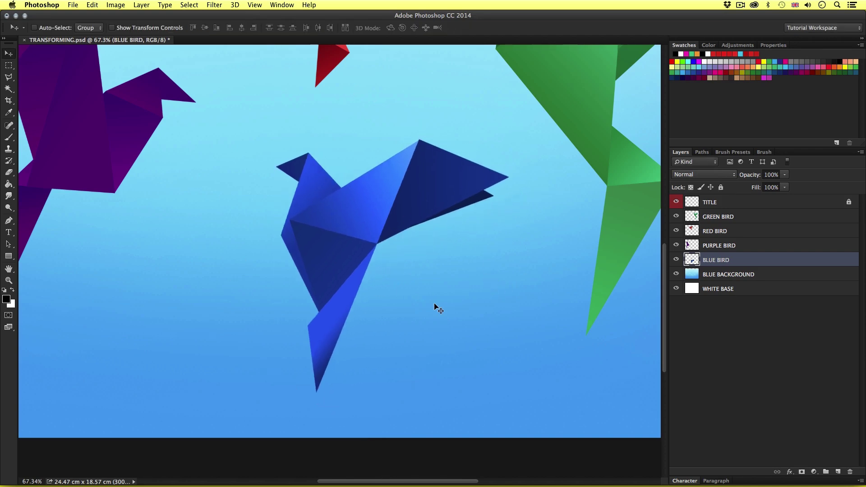
key("alt+super+z")
key("alt+super+z")
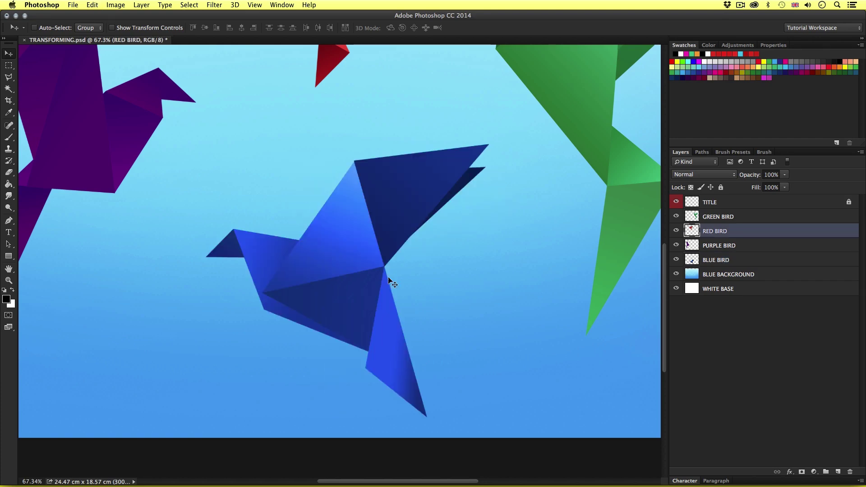
mouse_move(345, 279)
left_mouse_down()
mouse_move(339, 258)
mouse_move(356, 282)
left_mouse_up()
right_click(343, 273)
left_click(356, 272)
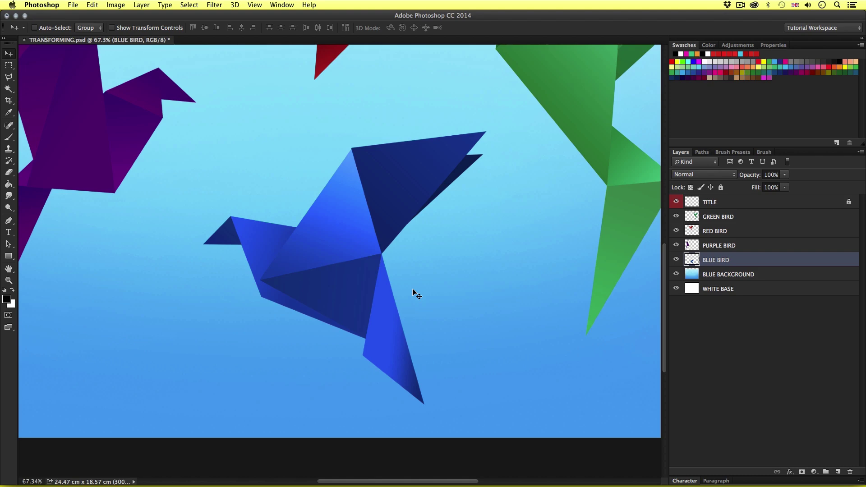
Step: Start Free Transform on the BLUE BIRD layer with Cmd+T
key("super+t")
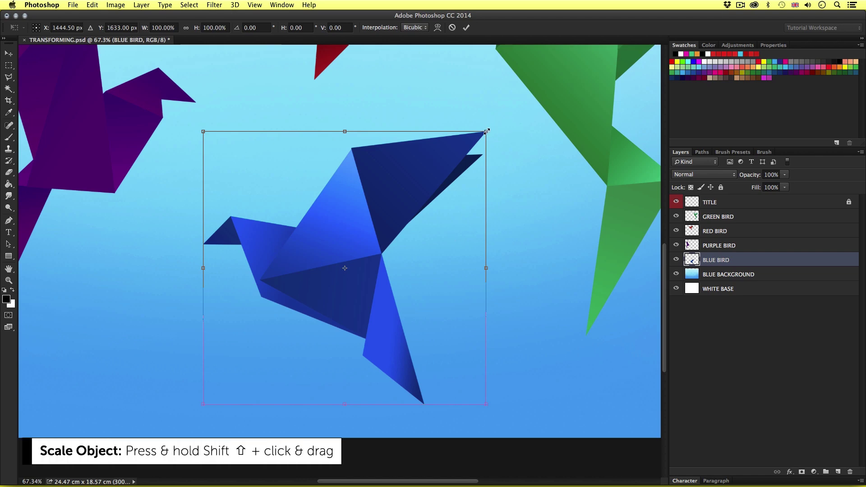
Step: Scale the blue bird proportionally to about 88.4% width and height, repositioning it slightly
left_click_drag(486, 132, 495, 217)
left_click_drag(353, 234, 367, 220)
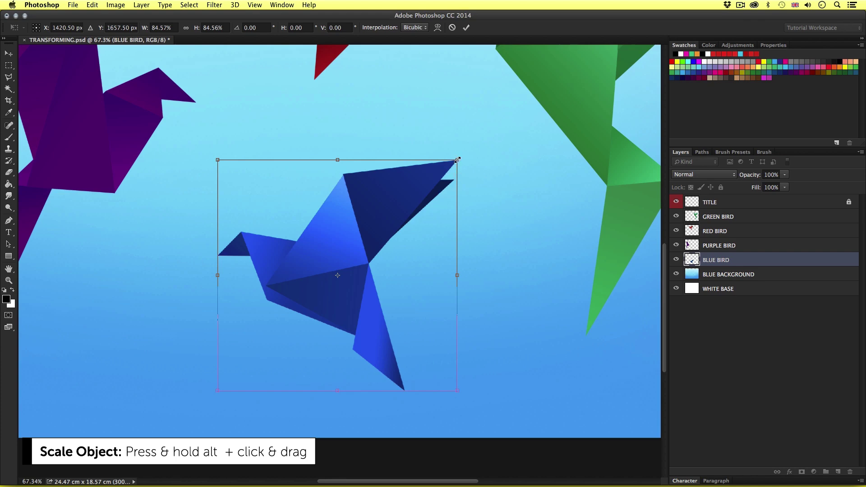
left_click_drag(457, 160, 482, 175)
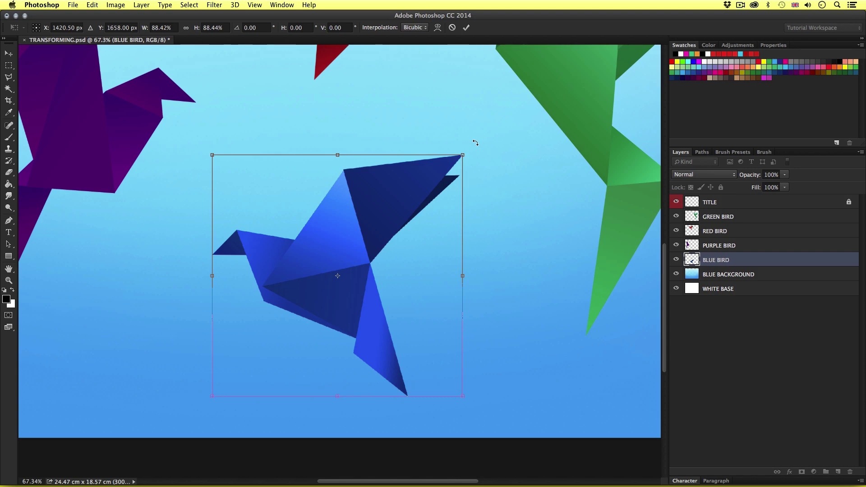
left_click_drag(475, 126, 476, 179)
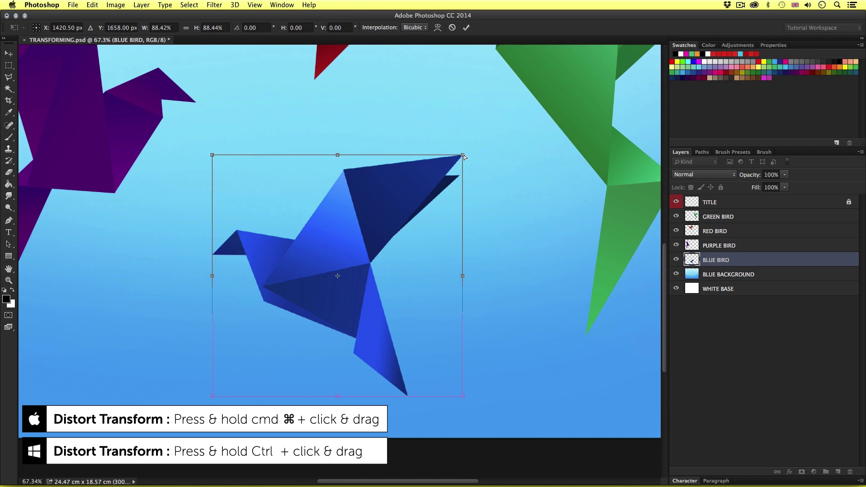
Step: Distort and skew the blue bird by pulling its corners and left side, then apply
left_click_drag(465, 157, 520, 77)
left_click_drag(213, 275, 214, 216)
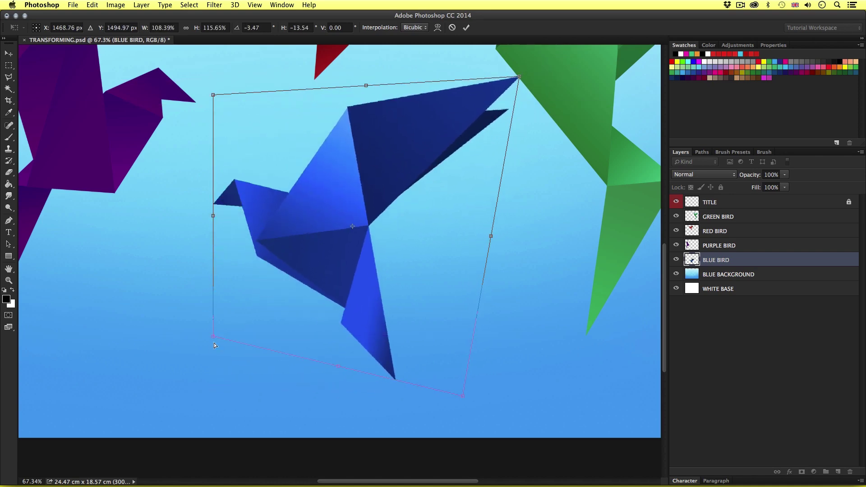
left_click_drag(214, 337, 117, 218)
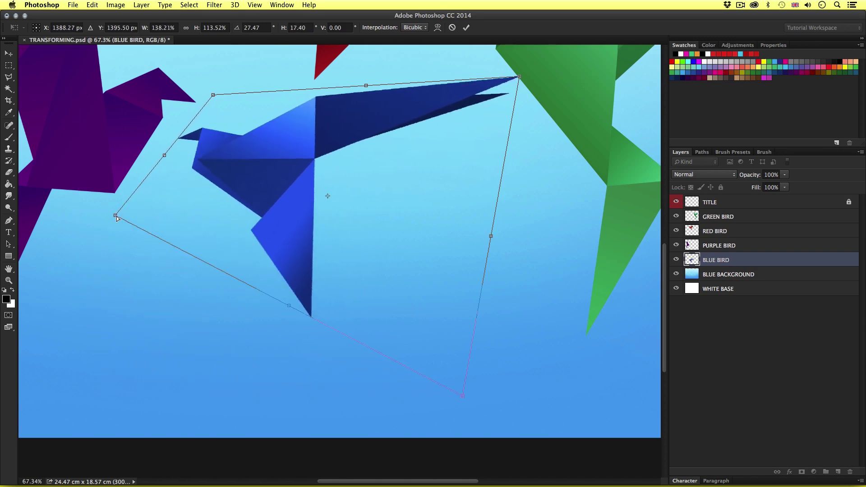
key("Return")
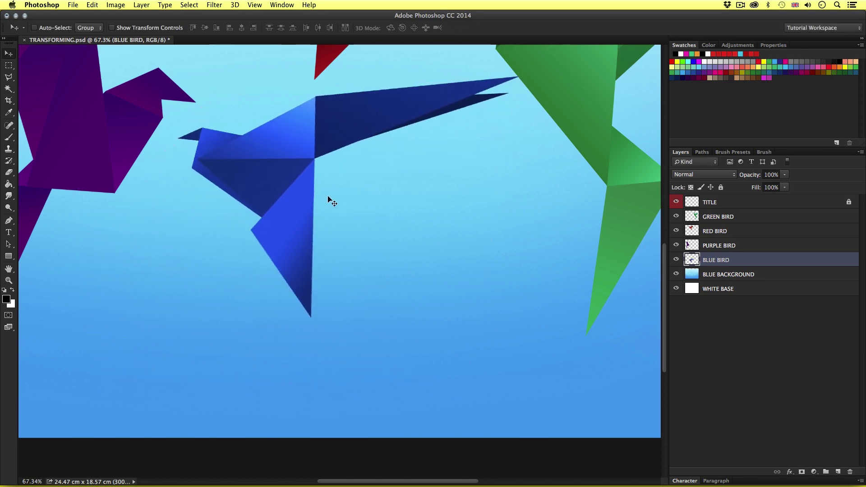
Step: Move the distorted bird down, then undo both the move and the distortion
left_click_drag(328, 193, 339, 267)
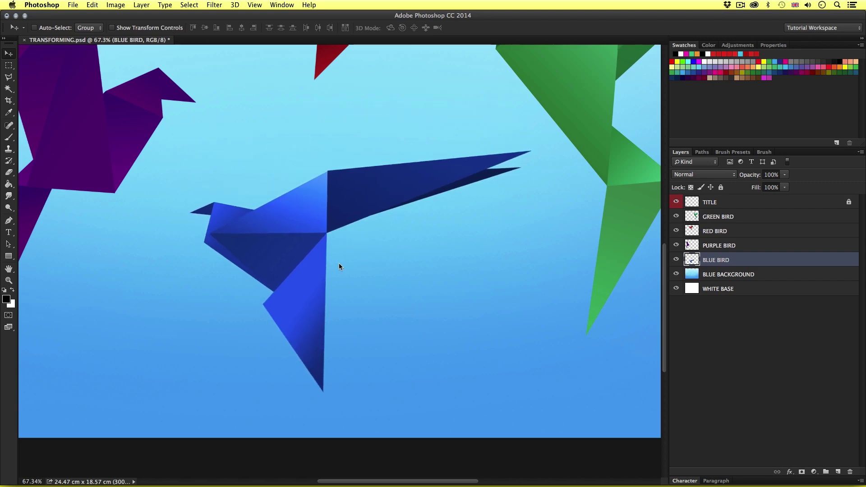
key("super+z")
key("super+alt+z")
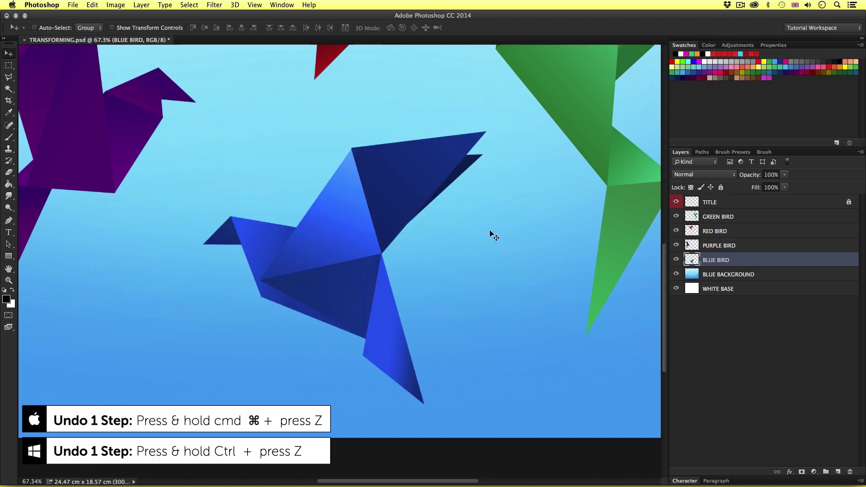
Step: Fit the whole image on screen after zooming, then switch back to the Move tool
key("super+space")
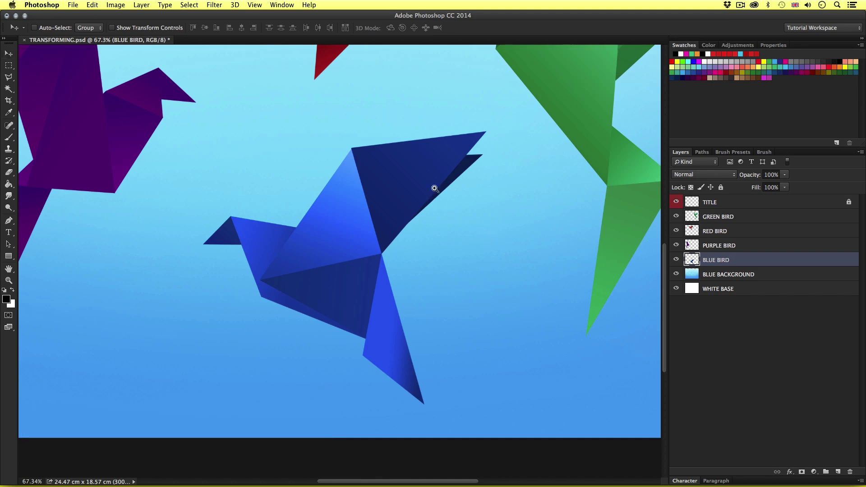
key("z")
left_click(444, 169)
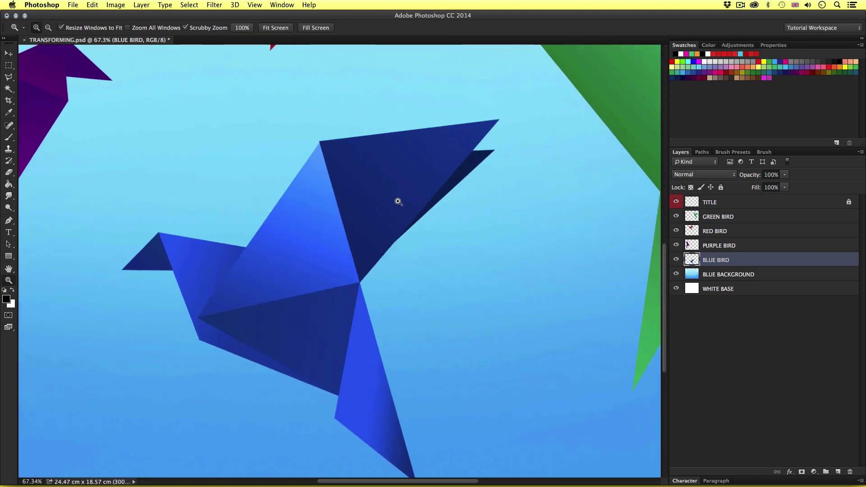
left_click_drag(398, 202, 378, 230)
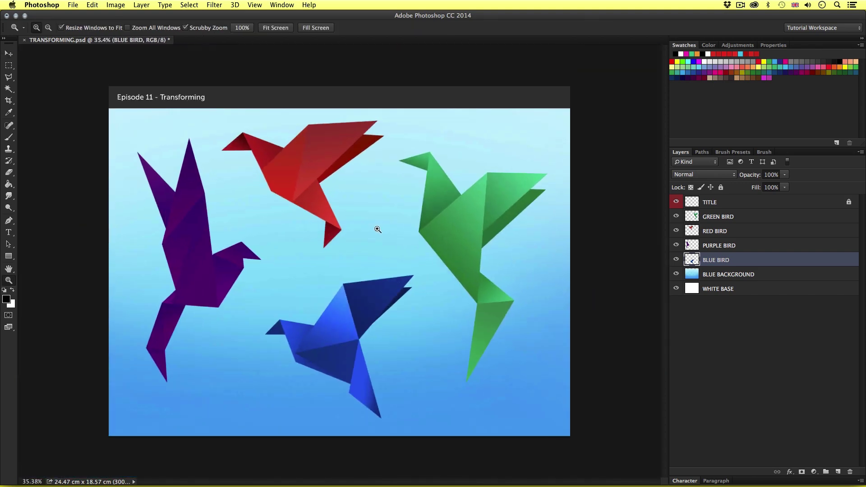
key("super+r")
key("super+0")
key("super+r")
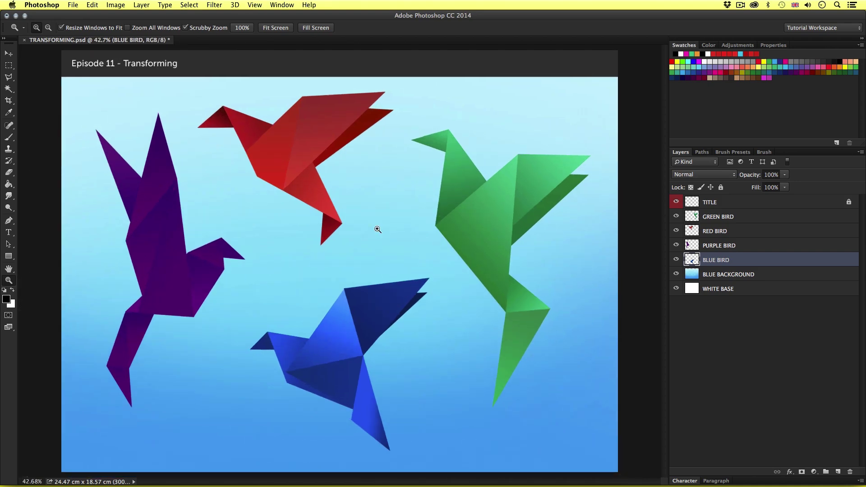
key("v")
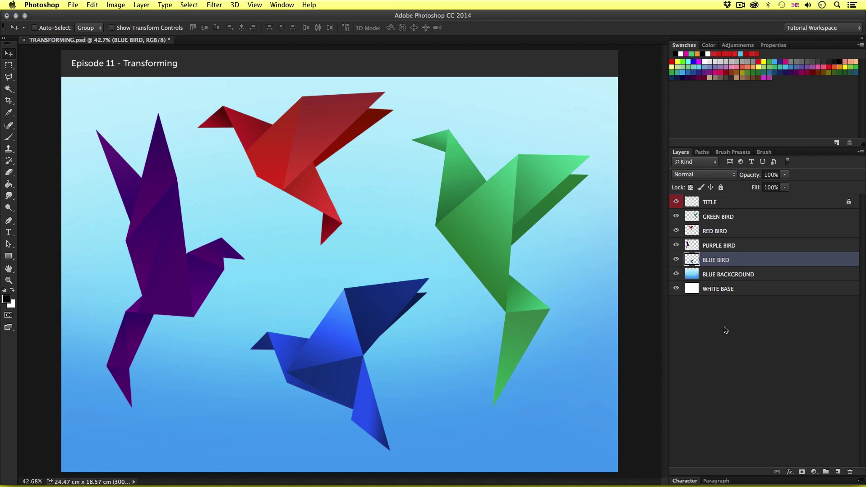
Step: Select GREEN BIRD through BLUE BACKGROUND and free-transform all five layers together
left_click(742, 218)
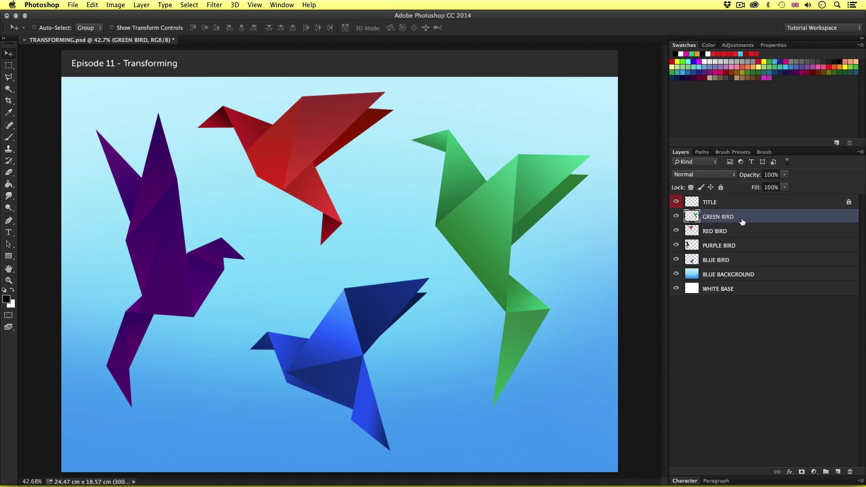
left_click(759, 276, "shift")
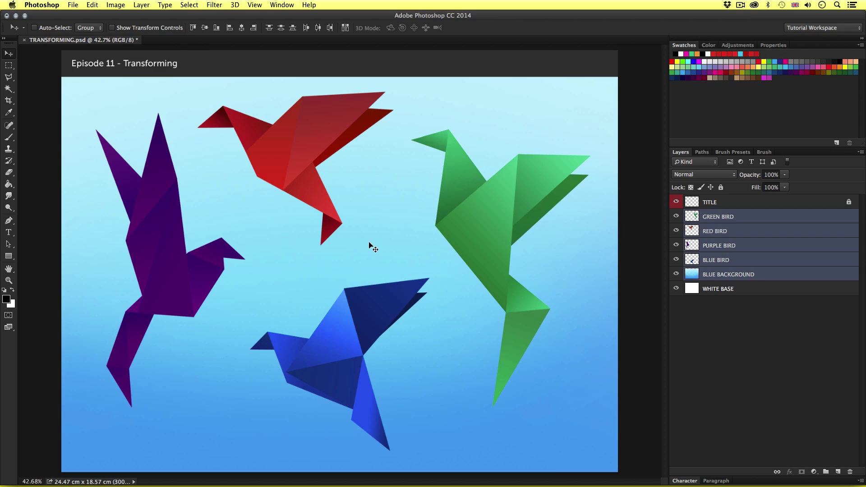
key("super+t")
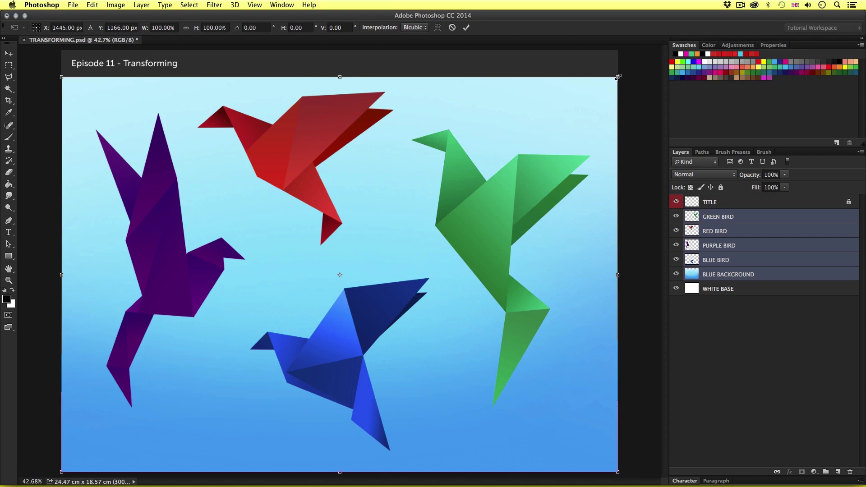
Step: Scale the whole bird composition down to about a quarter size and apply it
left_click_drag(616, 78, 507, 143)
key("super+z")
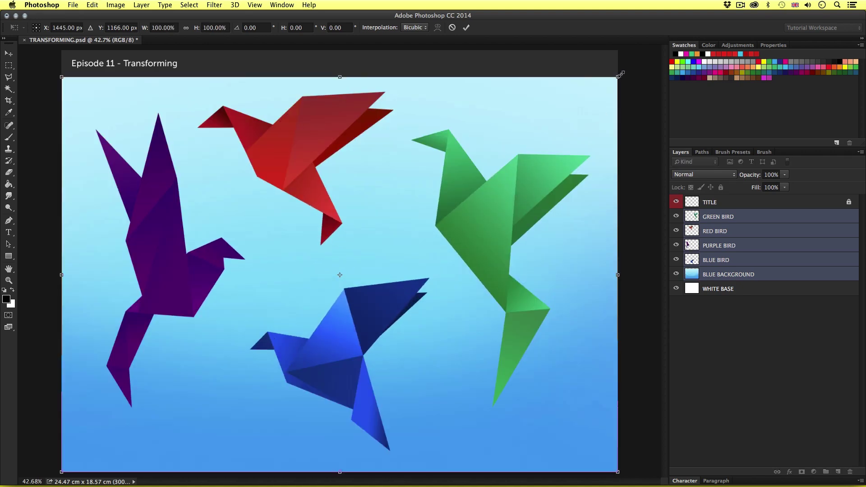
left_click_drag(619, 78, 511, 196)
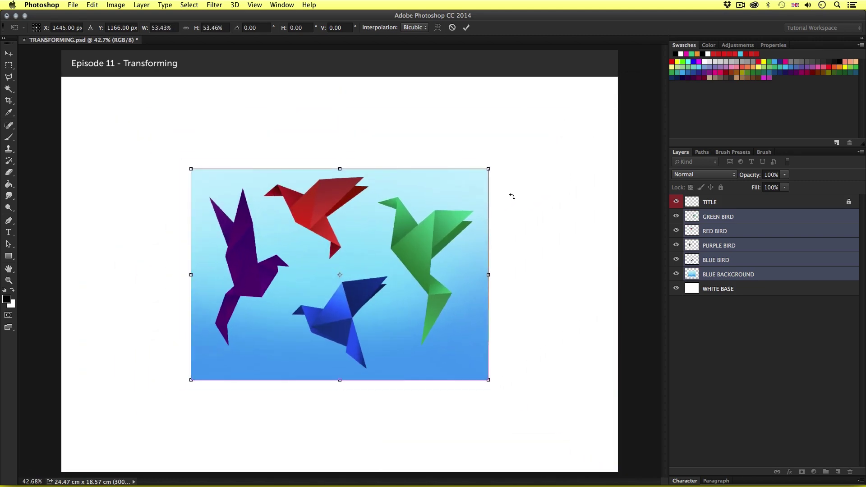
key("Return")
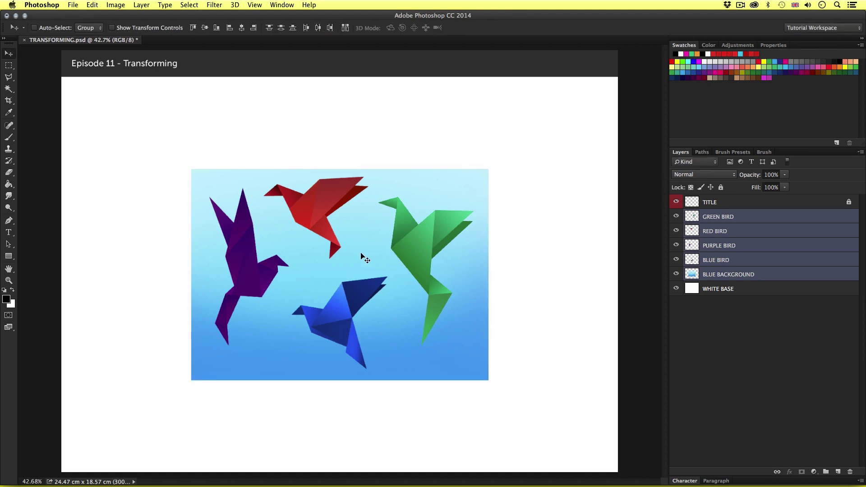
Step: Nudge the blue bird up and right, then undo both the move and the scale-down
left_click(739, 262)
mouse_move(417, 295)
left_mouse_down()
mouse_move(445, 279)
mouse_move(423, 285)
left_mouse_up()
key("ctrl+z")
key("ctrl+alt+z")
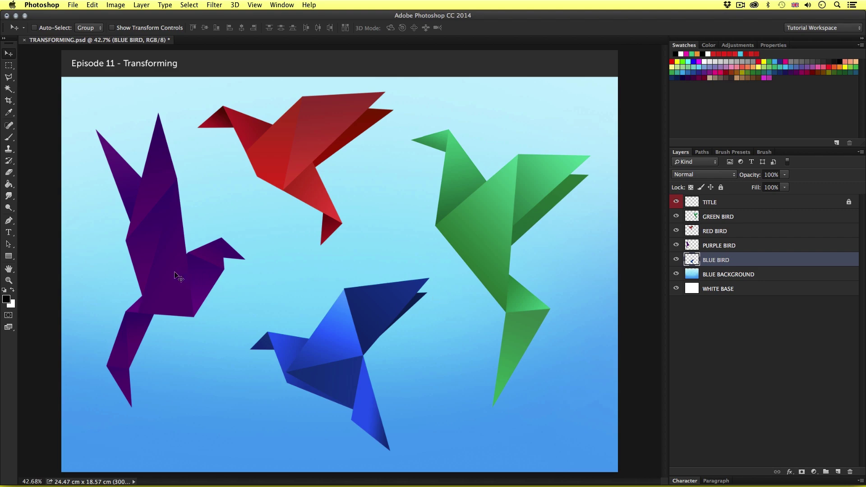
Step: Start a Warp transform on the PURPLE BIRD layer, centred in view
left_click(711, 246)
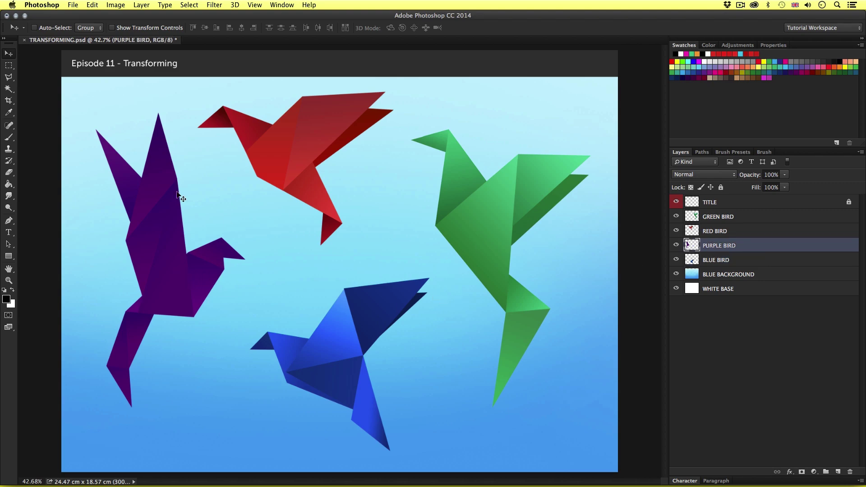
left_click(94, 5)
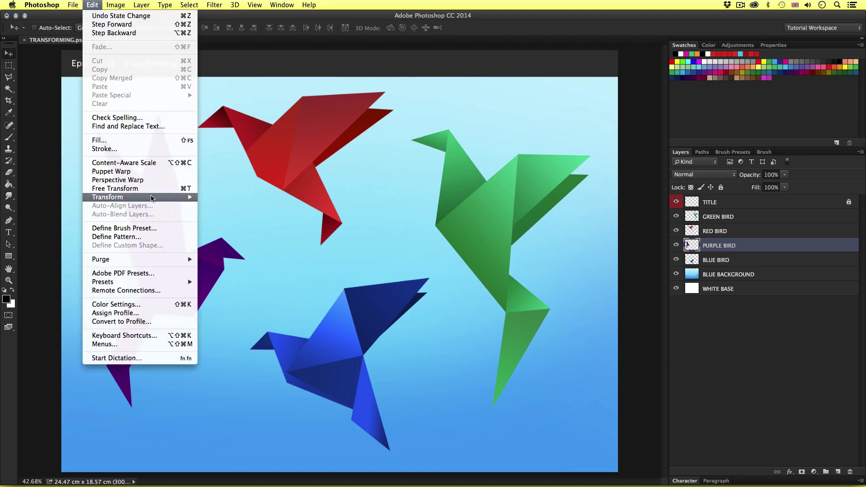
mouse_move(152, 198)
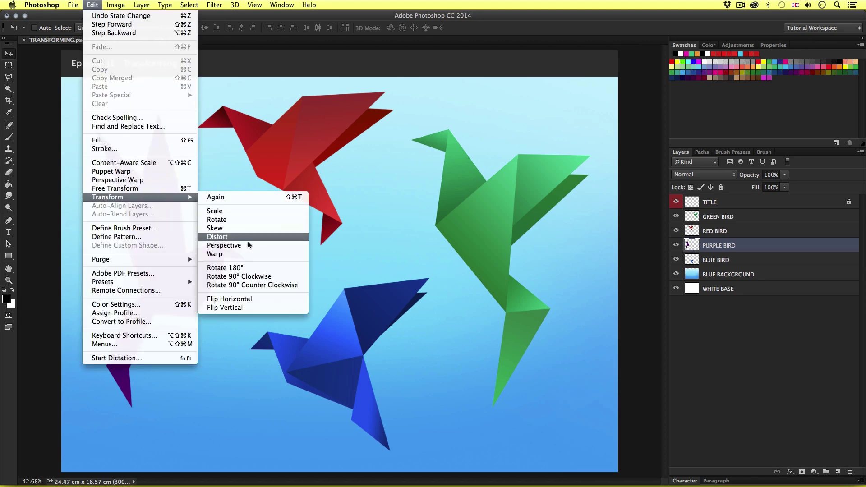
left_click(249, 253)
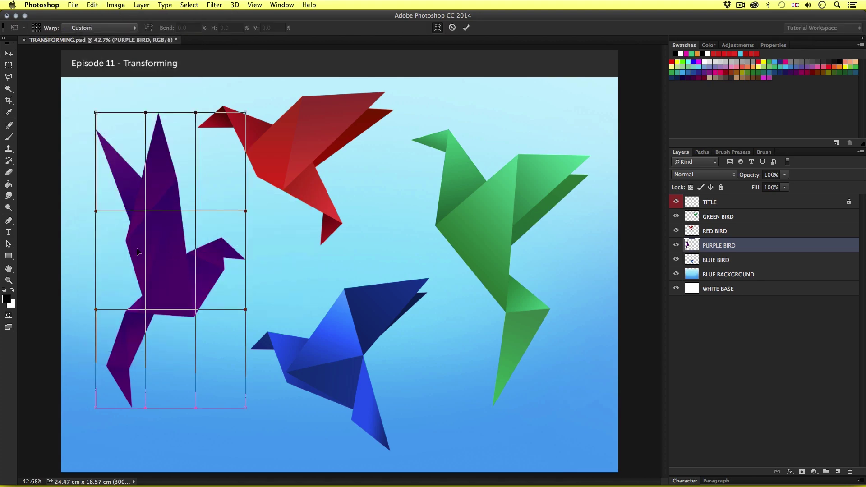
scroll(140, 253, "up", 1)
scroll(137, 251, "up", 1)
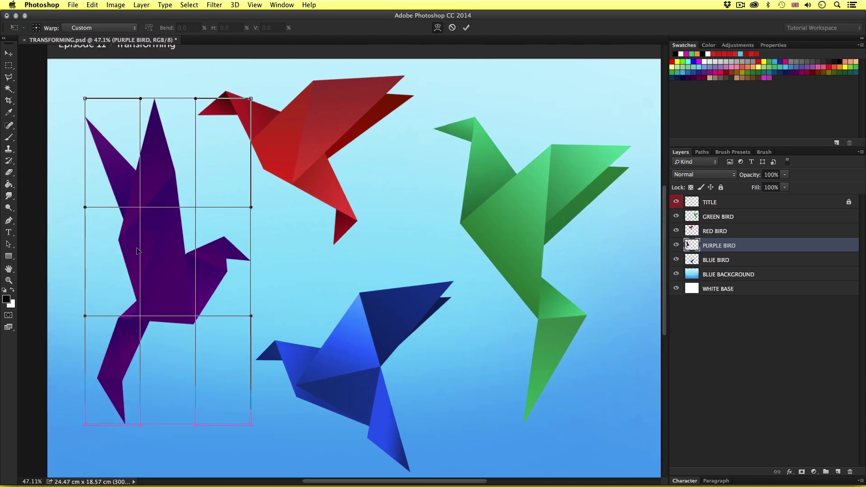
left_click_drag(138, 251, 236, 249)
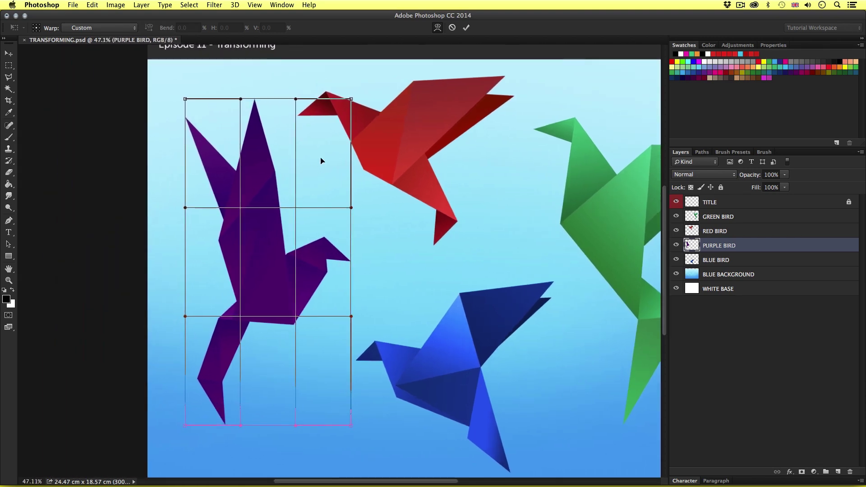
Step: Bend the purple bird's upper corners, body and lower left, then cancel the warp
left_click_drag(351, 98, 525, 166)
mouse_move(185, 97)
left_mouse_down()
mouse_move(131, 174)
mouse_move(128, 140)
mouse_move(214, 90)
mouse_move(193, 95)
left_mouse_up()
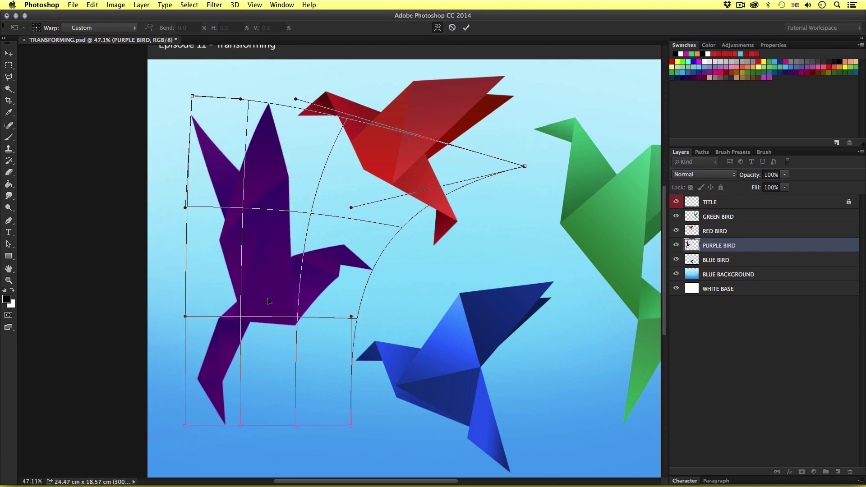
left_click_drag(275, 311, 234, 288)
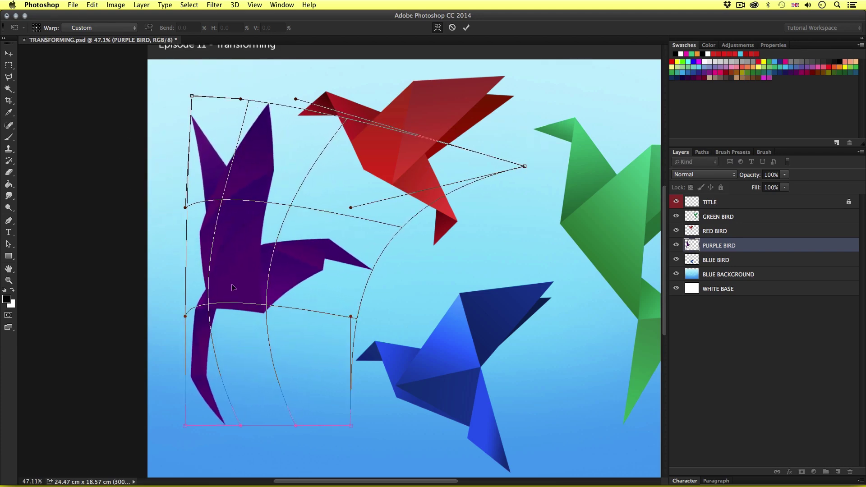
left_click_drag(220, 413, 248, 384)
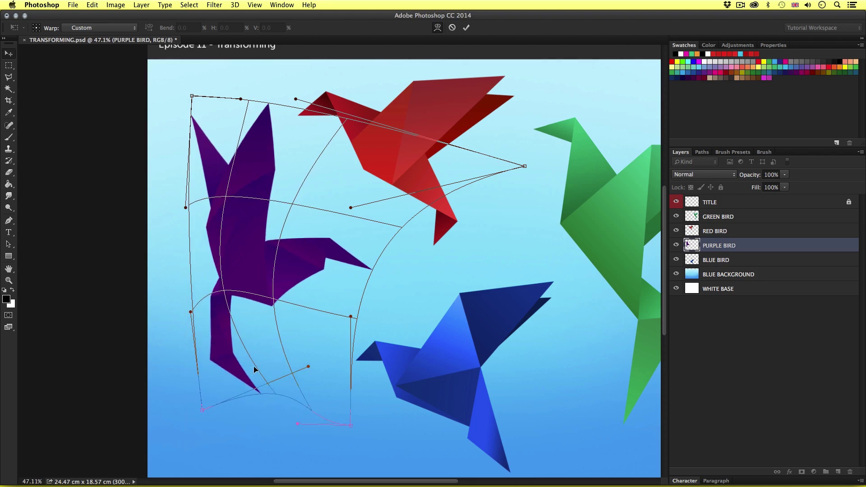
key("Escape")
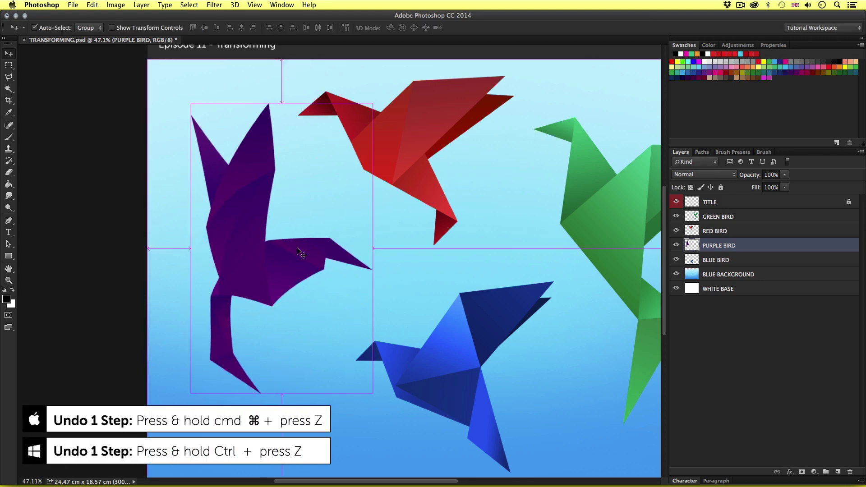
Step: Apply a Perspective distortion to the purple bird, skewing the top right and lifting the lower left
key("super+z")
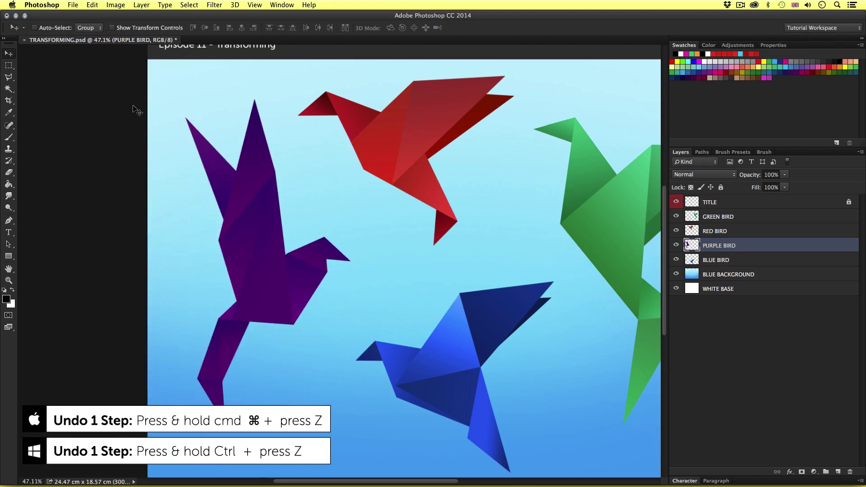
left_click(89, 5)
mouse_move(174, 197)
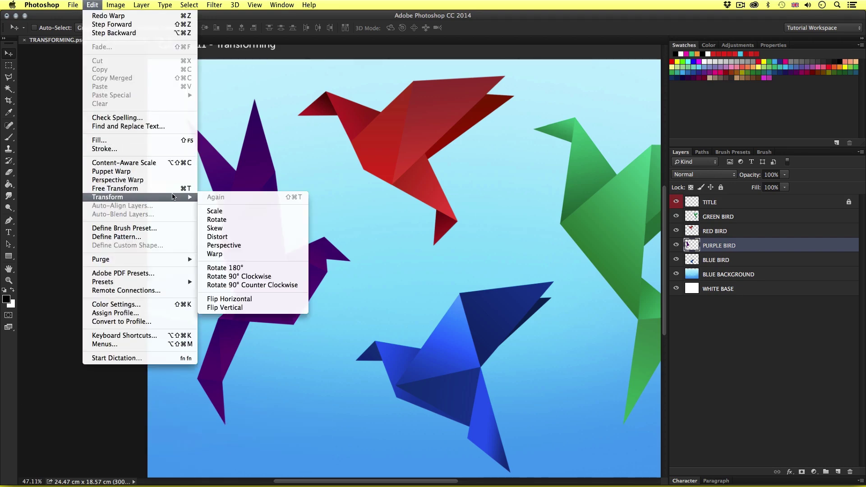
left_click(224, 245)
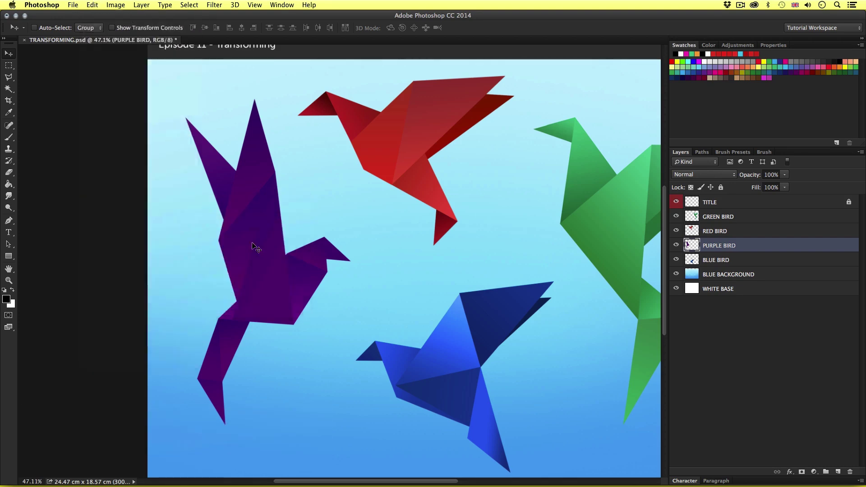
left_click_drag(268, 99, 471, 99)
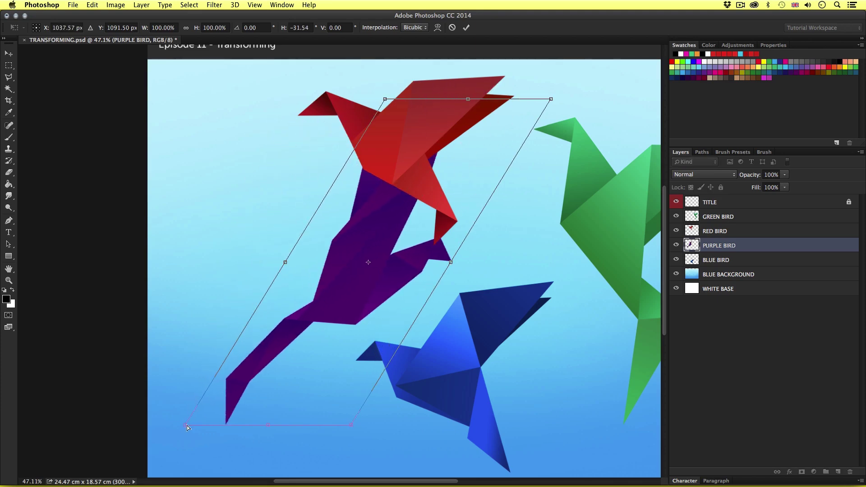
left_click_drag(186, 425, 264, 299)
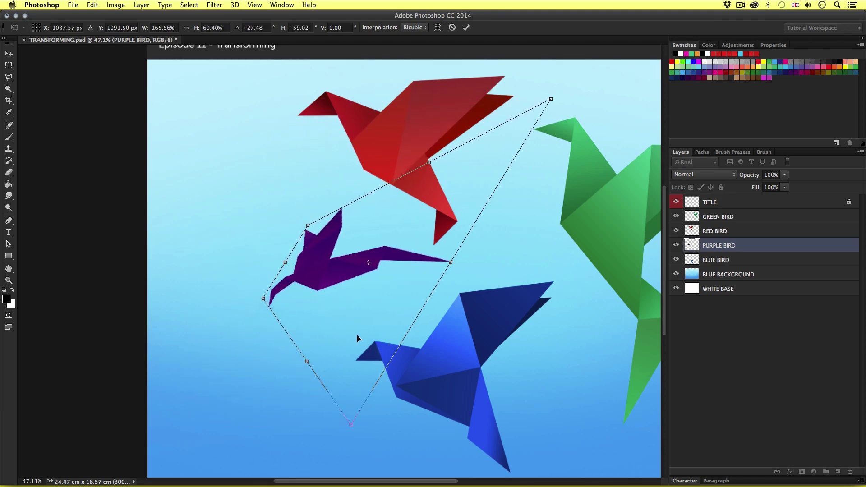
key("Return")
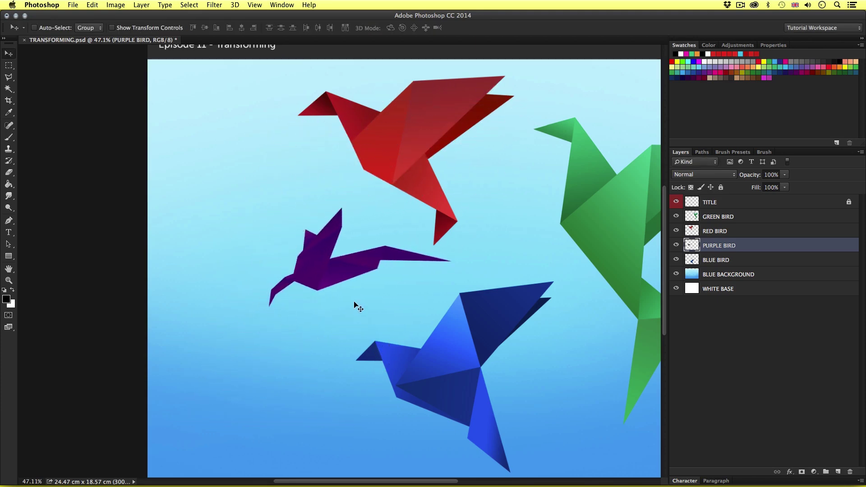
Step: Undo the perspective distortion, show rulers and fit the canvas on screen
key("super+z")
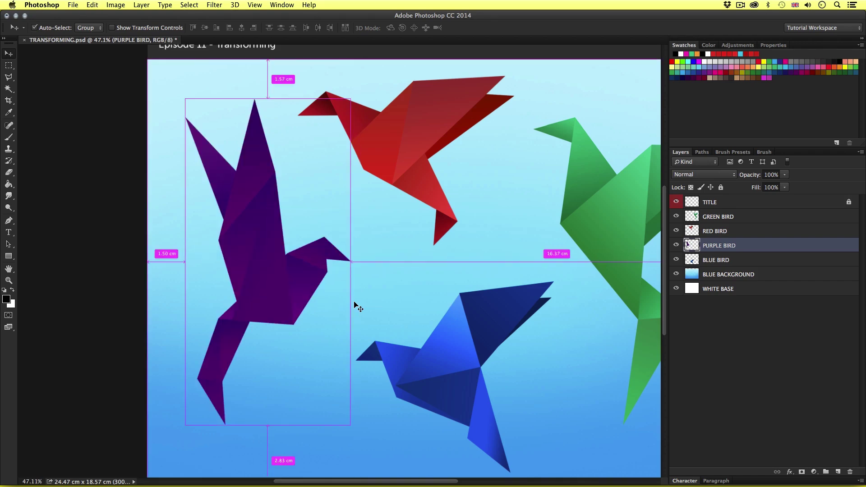
key("super+r")
key("super+0")
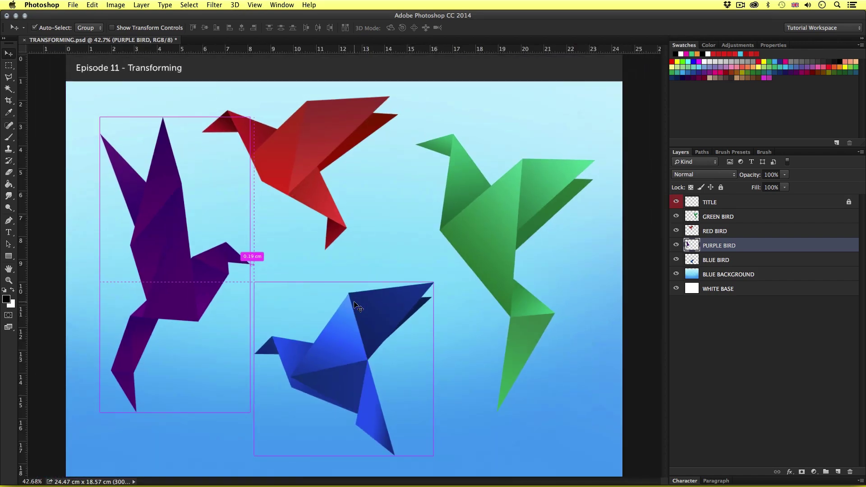